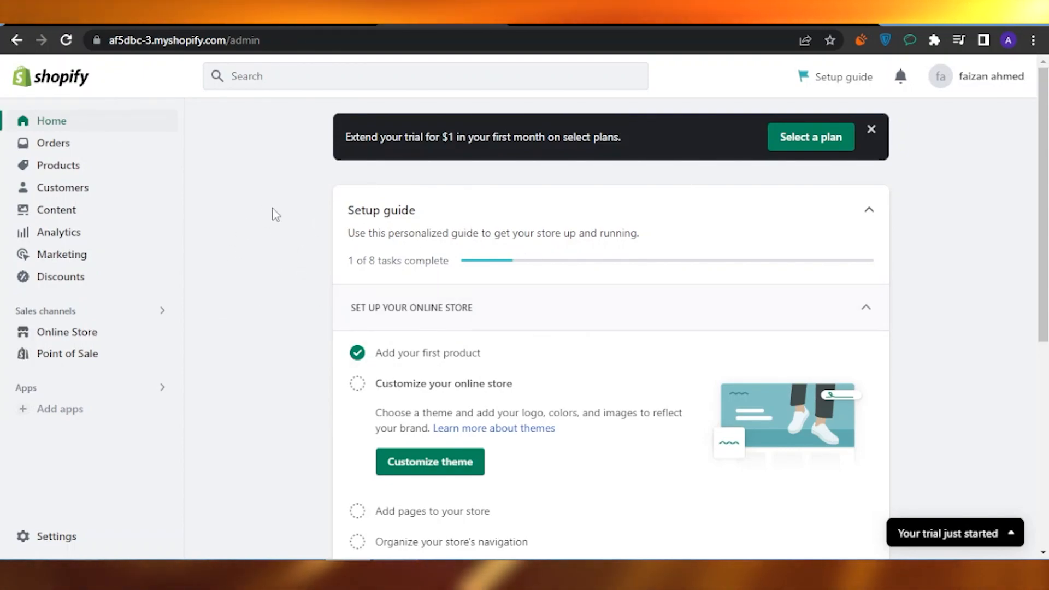
Start a new product and paste the copied title "Minimalist Abstract Wall Hanging Poster: Striking Art for Modern Spaces"
{"action": "left_click", "coordinate": [69, 174]}
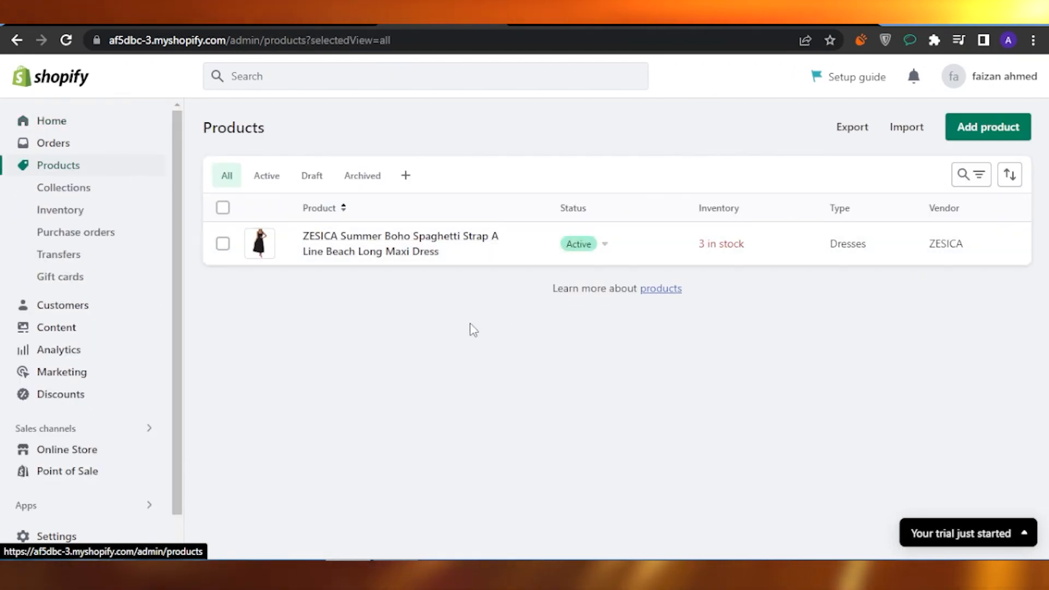
{"action": "left_click", "coordinate": [989, 141]}
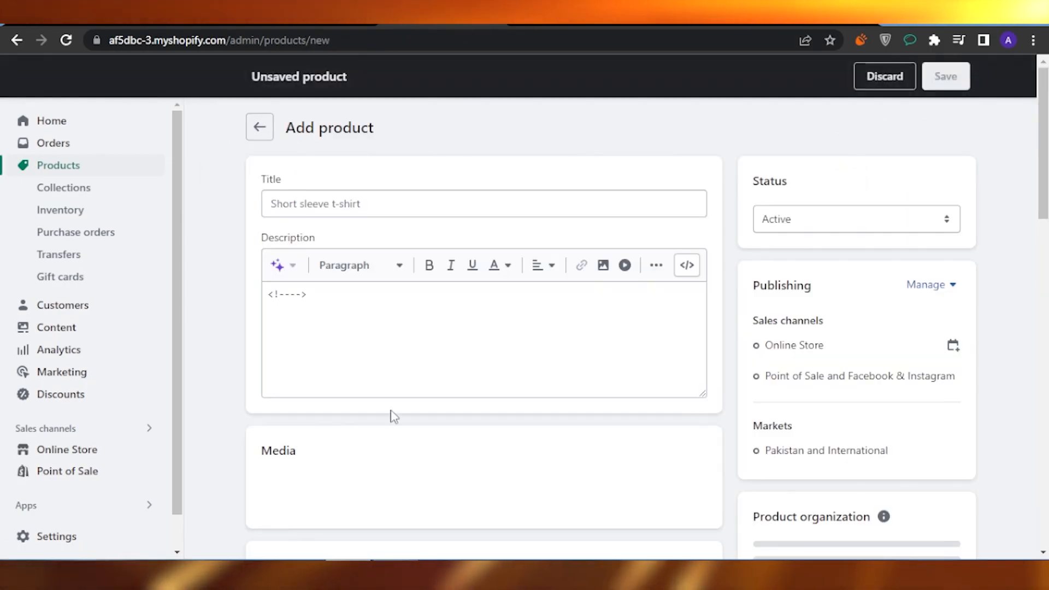
{"action": "left_click", "coordinate": [328, 202]}
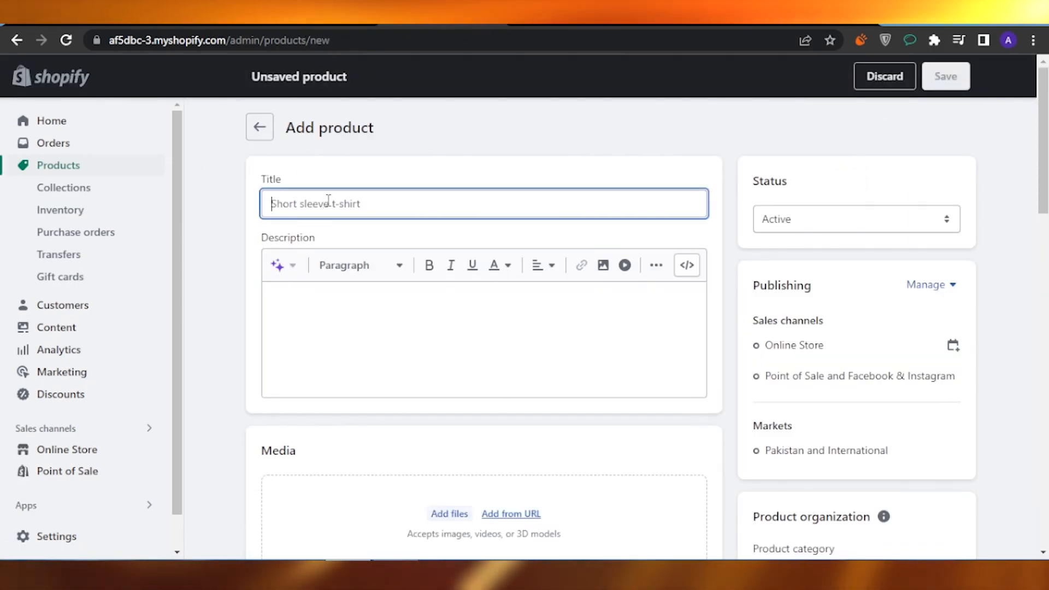
{"action": "right_click", "coordinate": [327, 202]}
{"action": "left_click", "coordinate": [365, 294]}
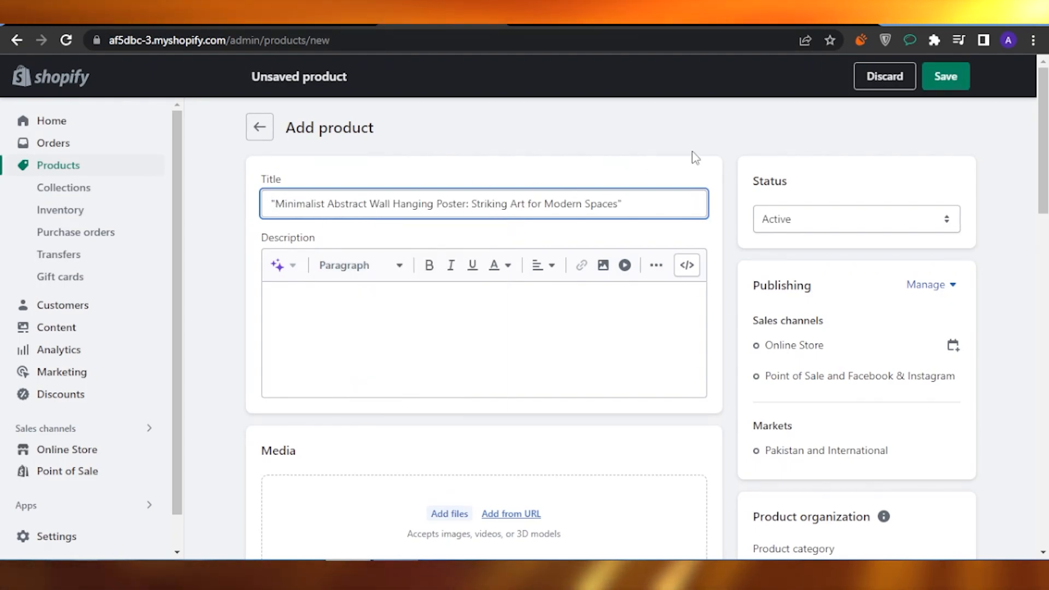
Switch to the ChatGPT conversation and copy the full generated product description for the abstract wall hanging poster
{"action": "left_click", "coordinate": [812, 17]}
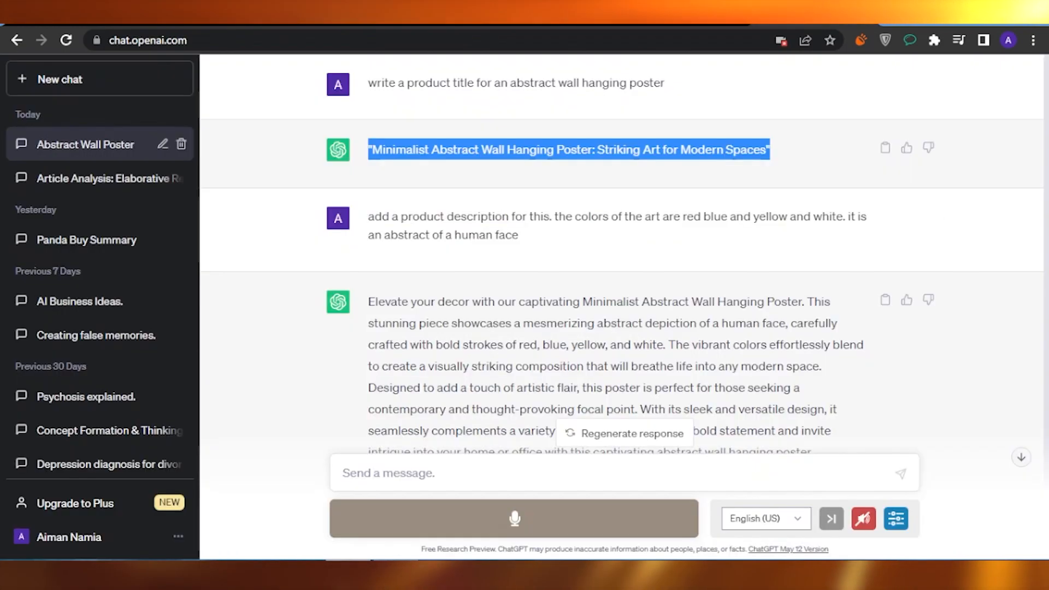
{"action": "left_click_drag", "start_coordinate": [369, 298], "coordinate": [647, 453]}
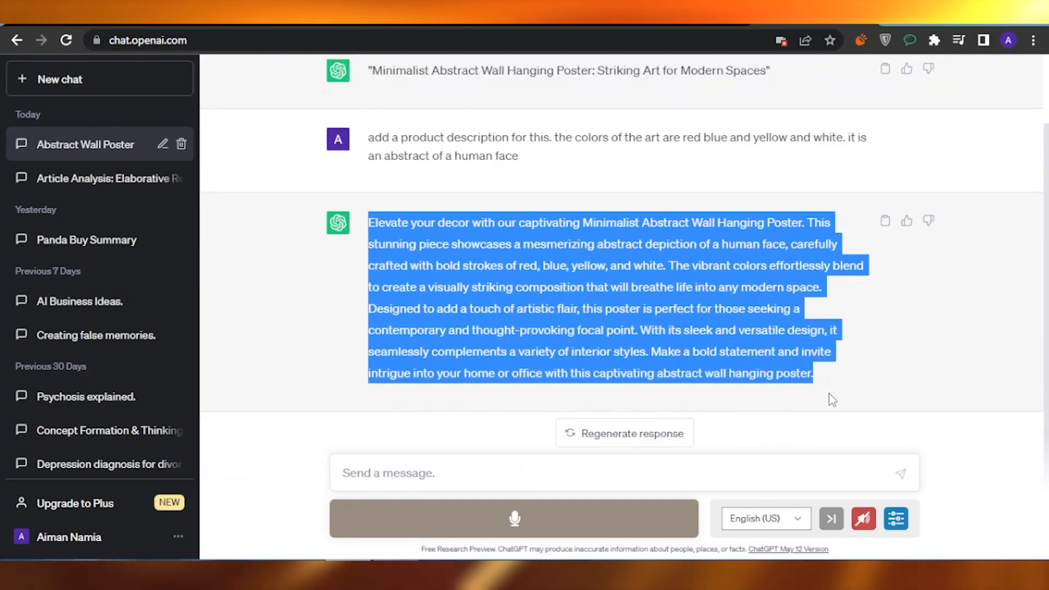
{"action": "right_click", "coordinate": [580, 283]}
{"action": "left_click", "coordinate": [608, 293]}
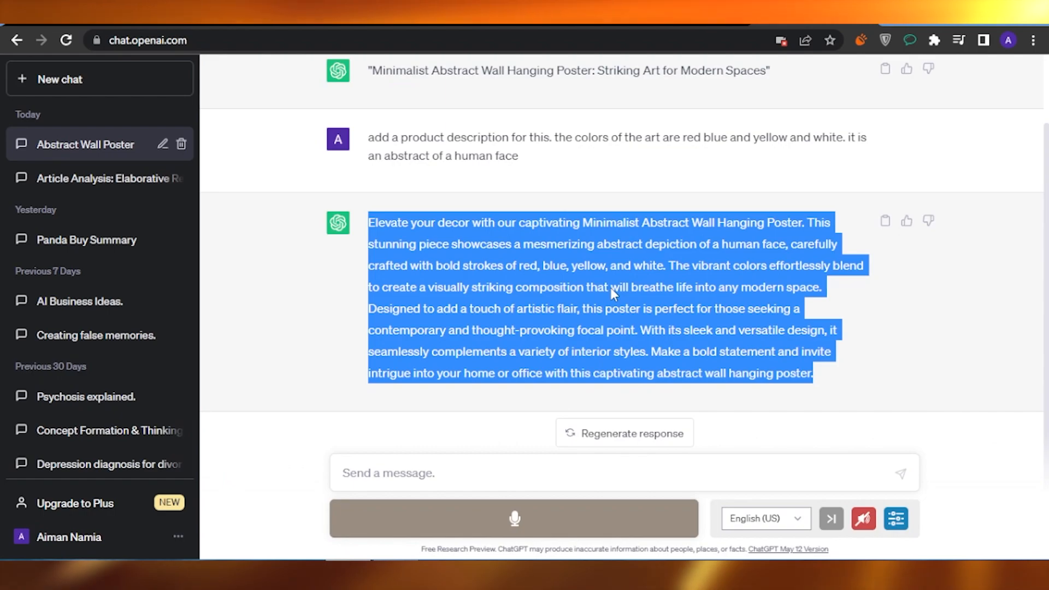
Return to the unsaved Shopify product and paste the copied text as its description
{"action": "left_click", "coordinate": [443, 17]}
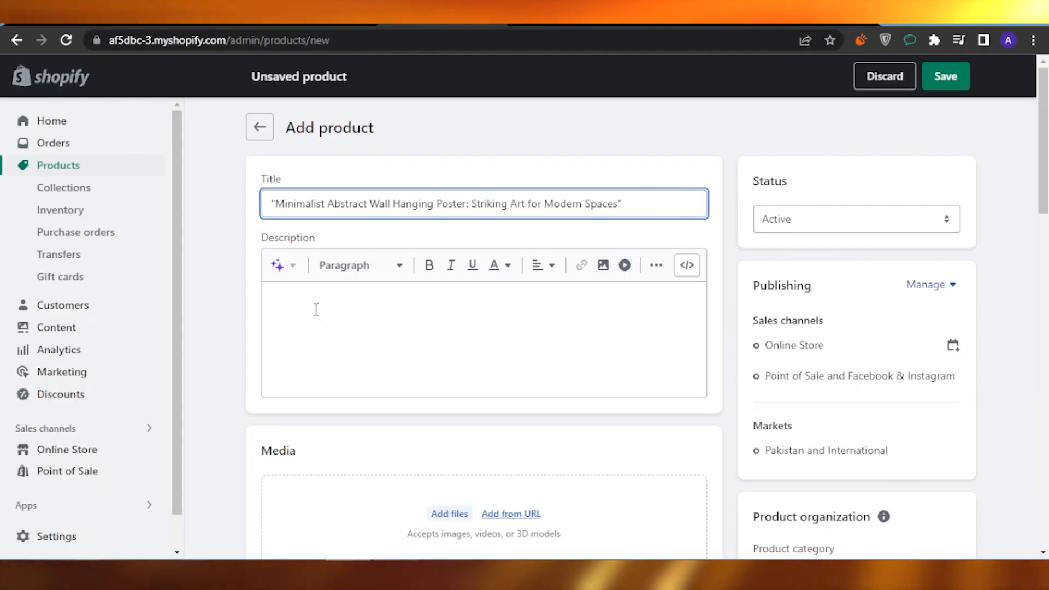
{"action": "right_click", "coordinate": [316, 310]}
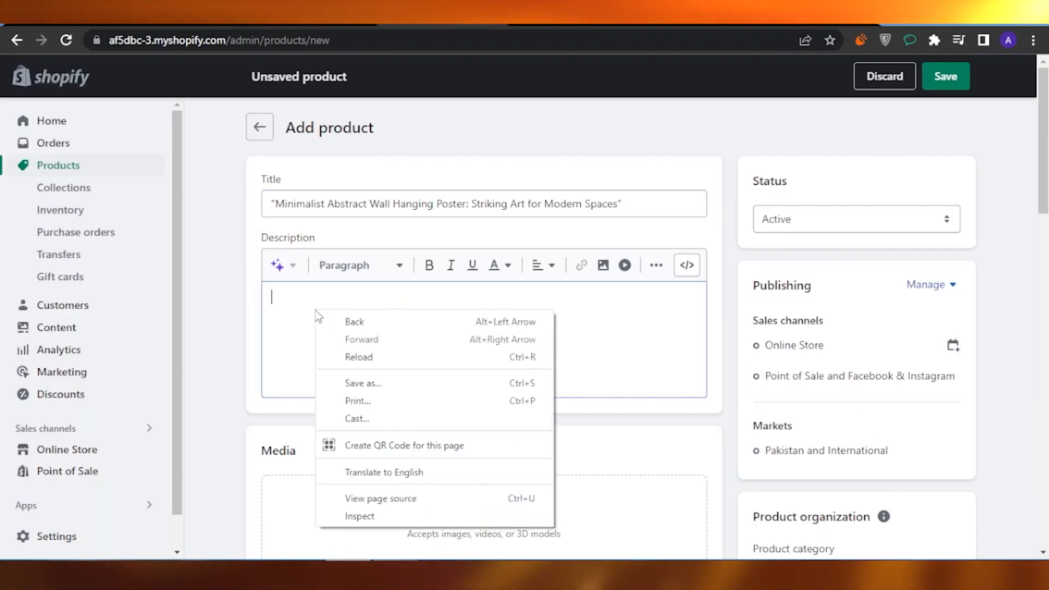
{"action": "left_click", "coordinate": [283, 302]}
{"action": "right_click", "coordinate": [280, 300]}
{"action": "left_click", "coordinate": [335, 391]}
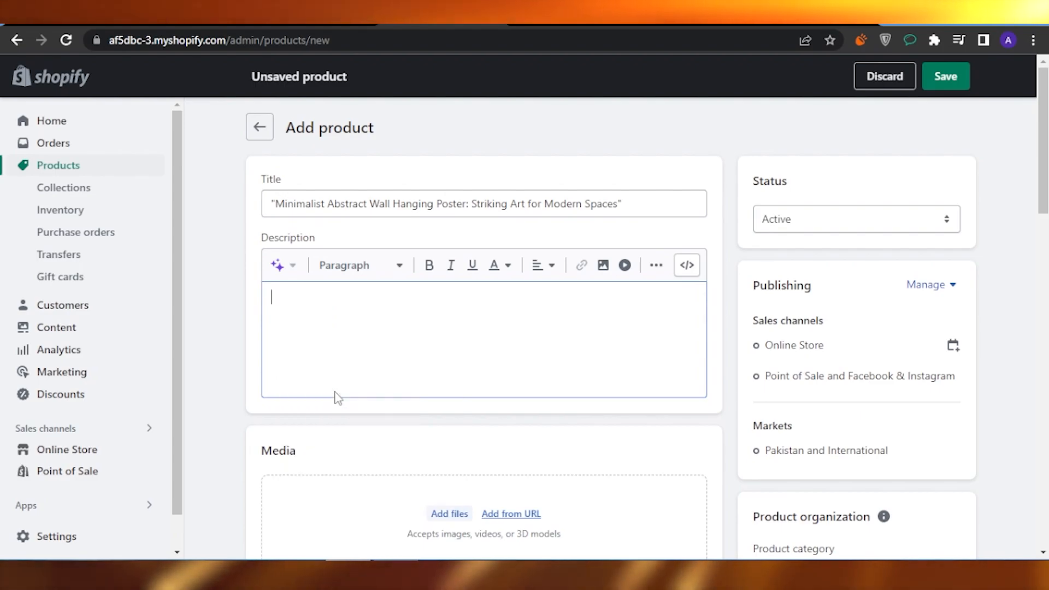
Upload the abstract human face painting as the product's media image
{"action": "scroll", "coordinate": [335, 391], "scroll_direction": "down", "scroll_amount": 3}
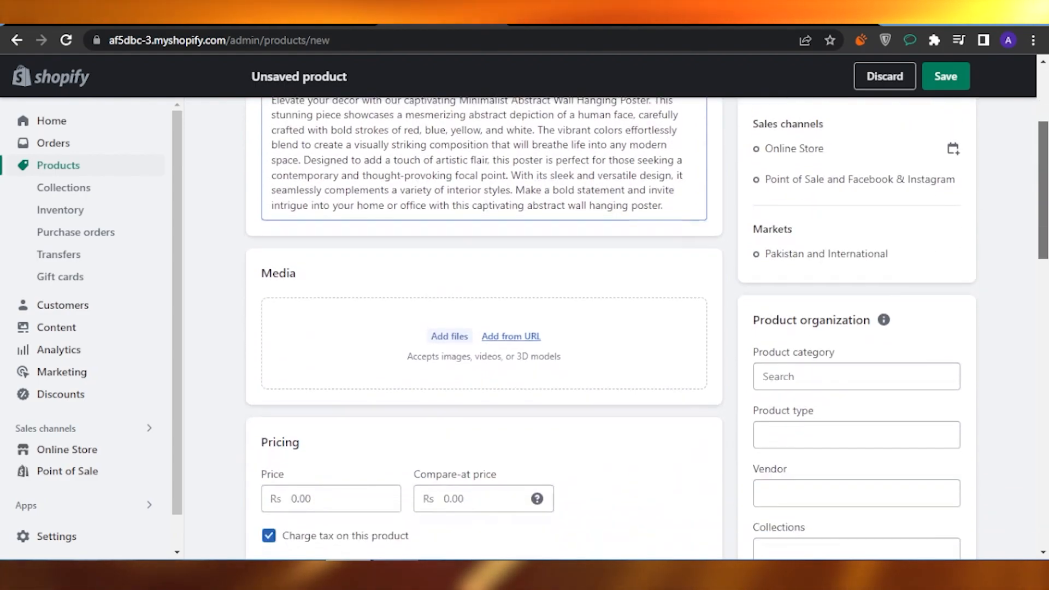
{"action": "scroll", "coordinate": [450, 328], "scroll_direction": "down", "scroll_amount": 1}
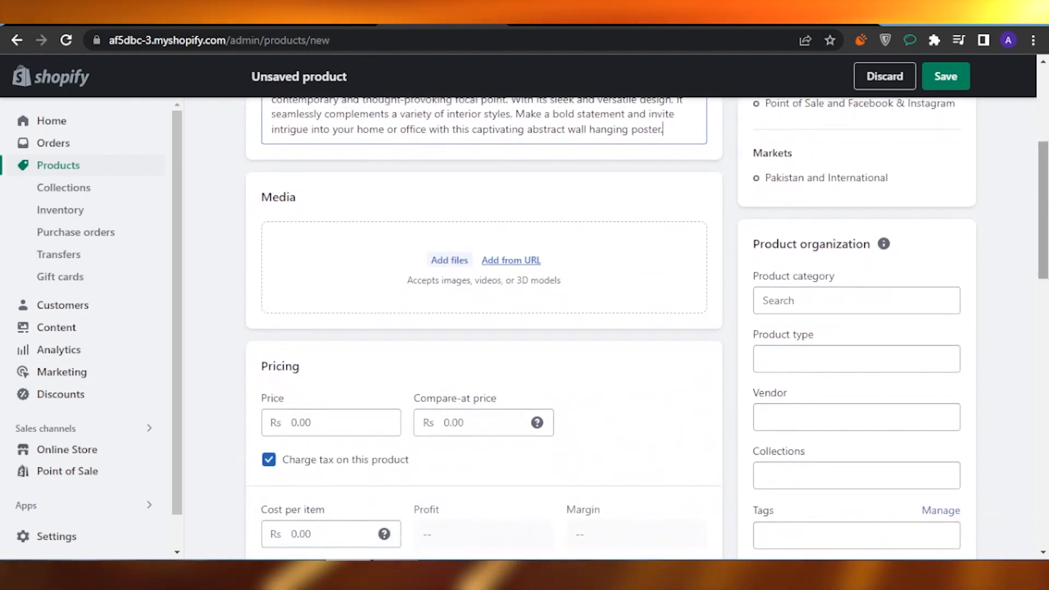
{"action": "left_click", "coordinate": [449, 262]}
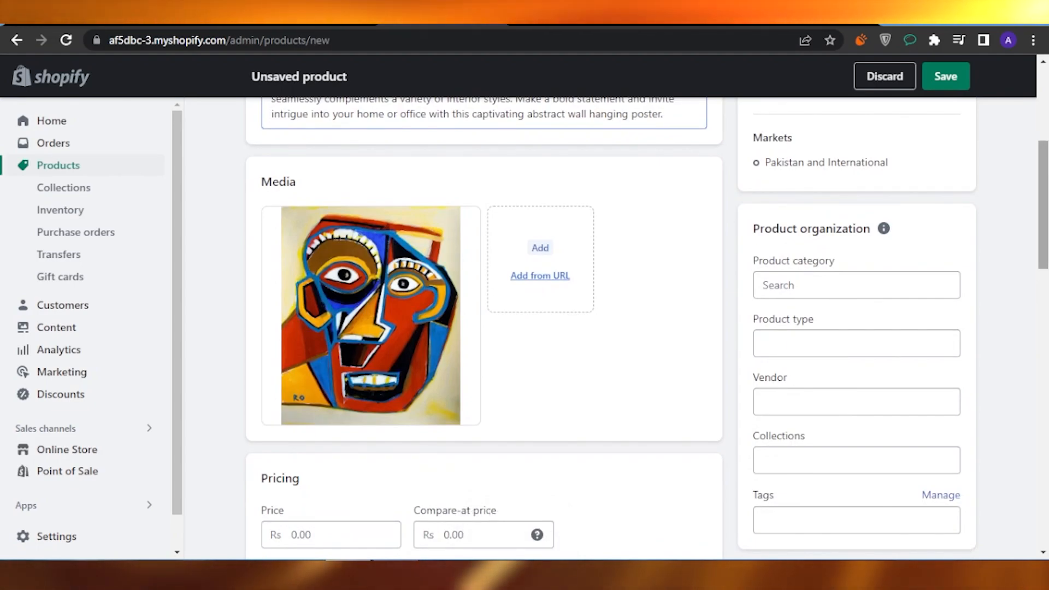
Set the product's price to Rs 20, the compare-at price to Rs 10 and the cost per item to Rs 18
{"action": "scroll", "coordinate": [453, 297], "scroll_direction": "down", "scroll_amount": 5}
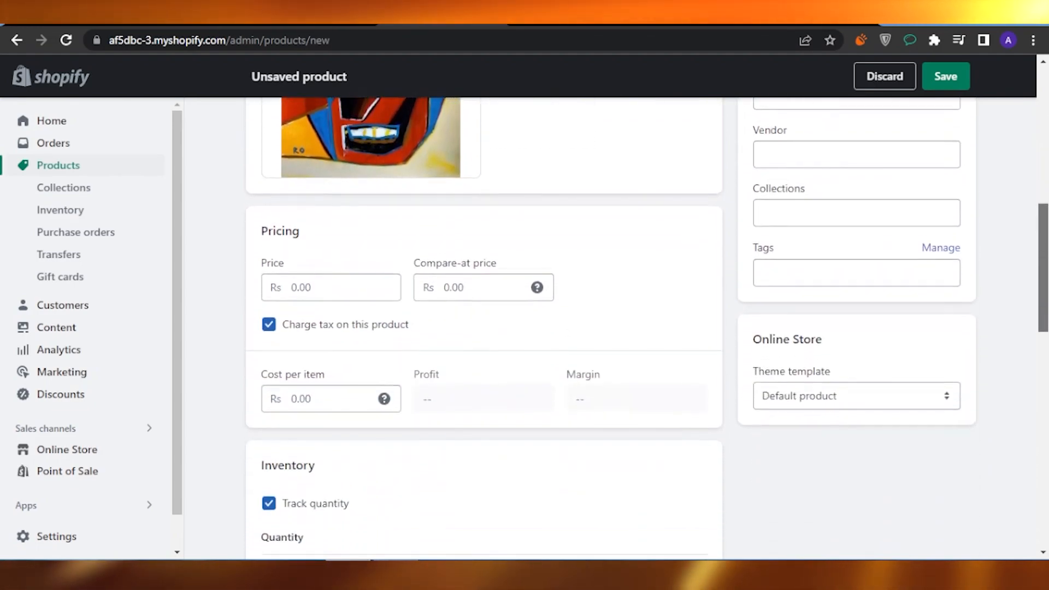
{"action": "left_click", "coordinate": [325, 288]}
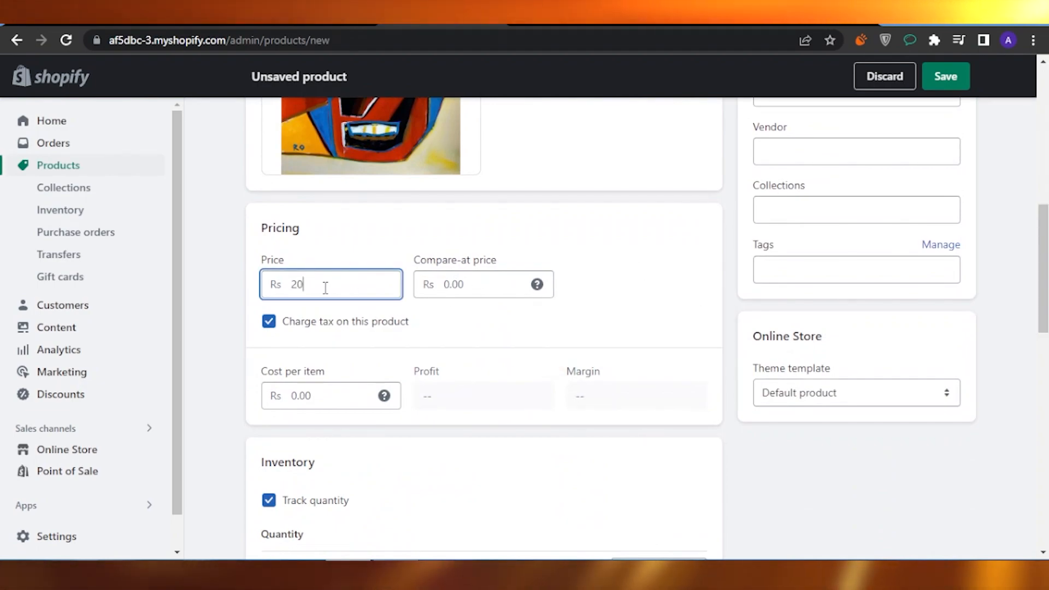
{"action": "type", "text": "10"}
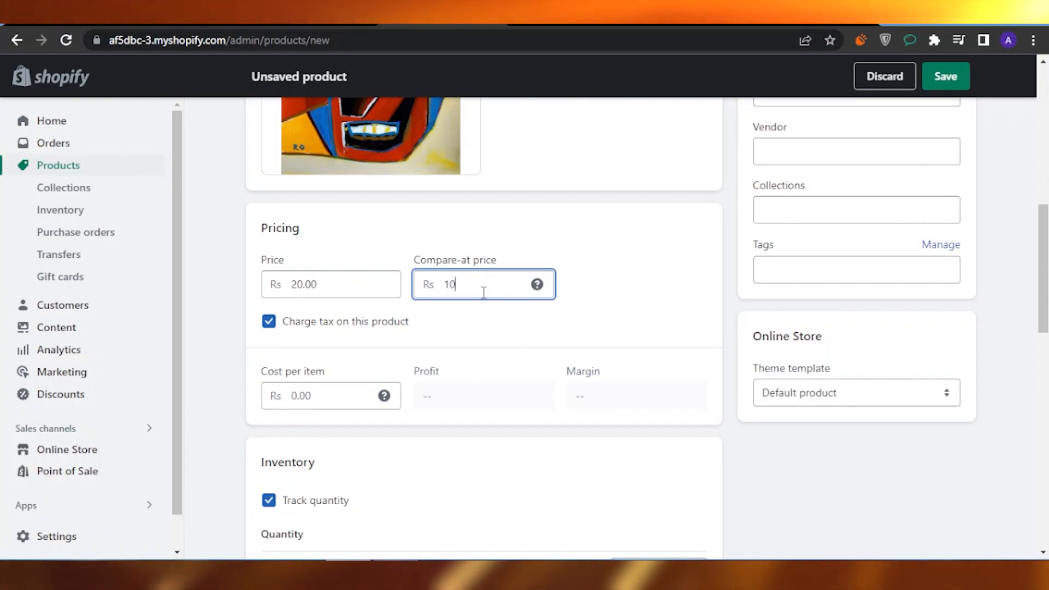
{"action": "left_click", "coordinate": [296, 396]}
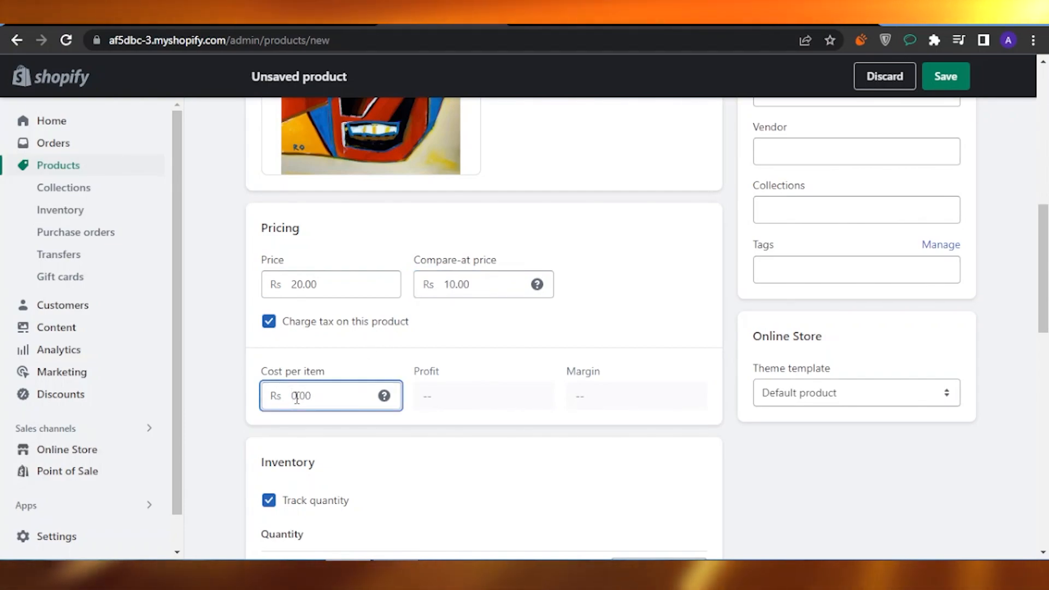
{"action": "type", "text": "18"}
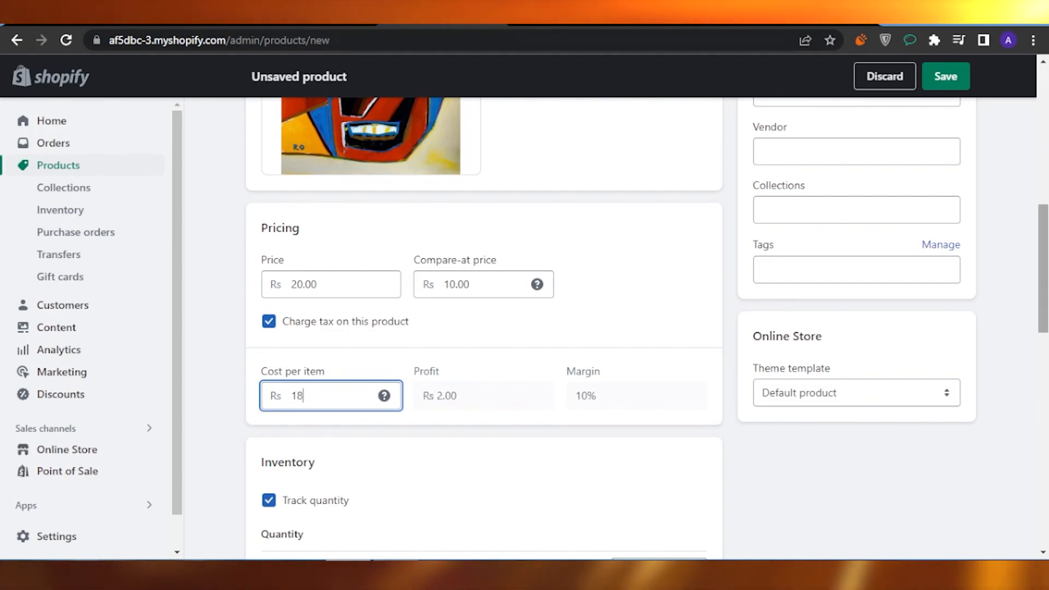
Clear the shop location quantity and allow the product to continue selling when out of stock
{"action": "scroll", "coordinate": [647, 241], "scroll_direction": "down", "scroll_amount": 6}
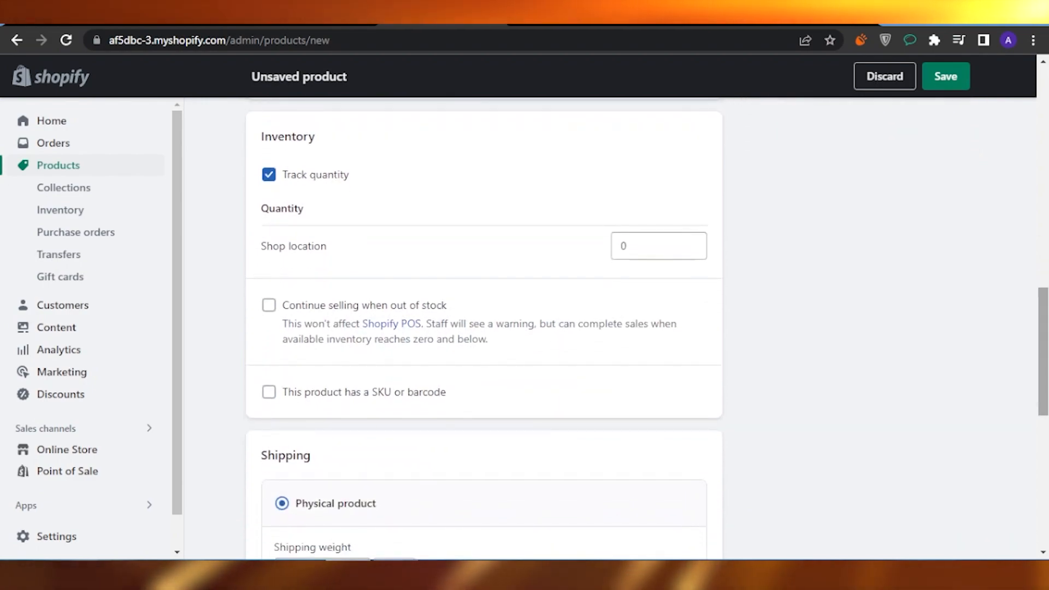
{"action": "double_click", "coordinate": [623, 245]}
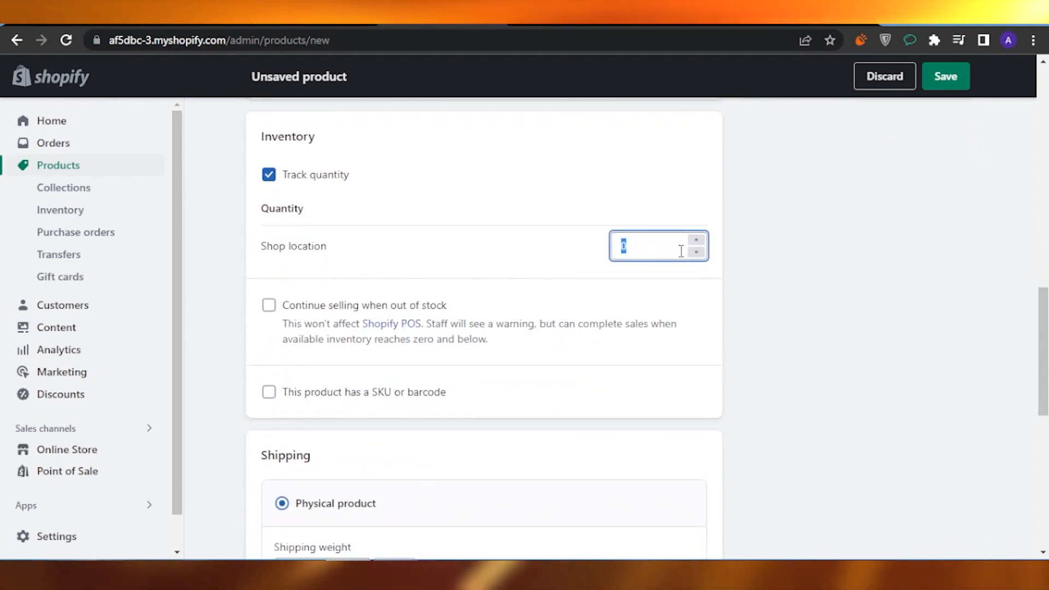
{"action": "key", "text": "BackSpace"}
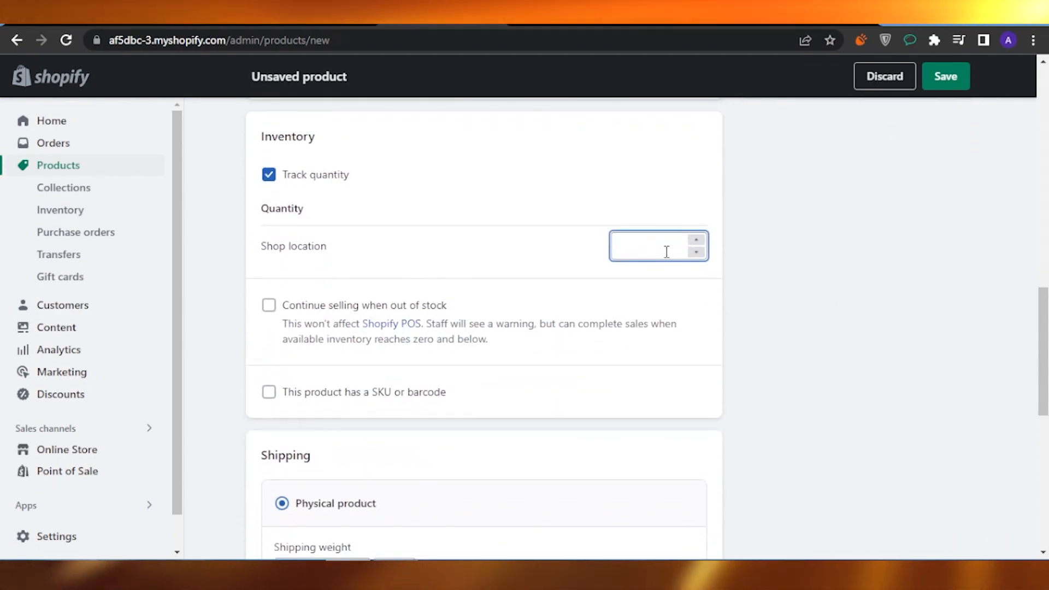
{"action": "left_click", "coordinate": [269, 310]}
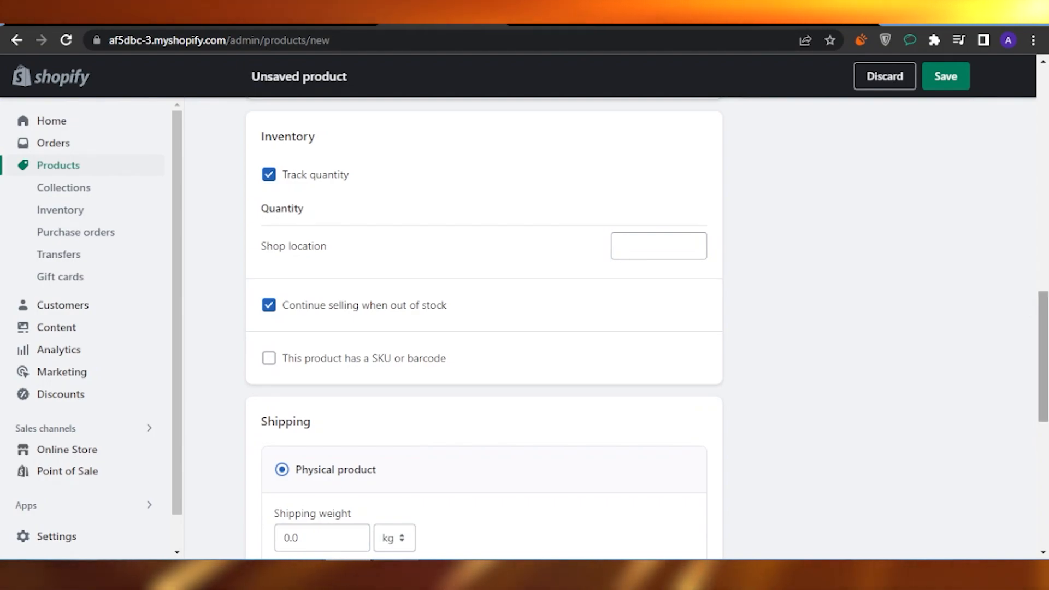
Set the product's shipping type to Digital product or service
{"action": "scroll", "coordinate": [549, 311], "scroll_direction": "down", "scroll_amount": 5}
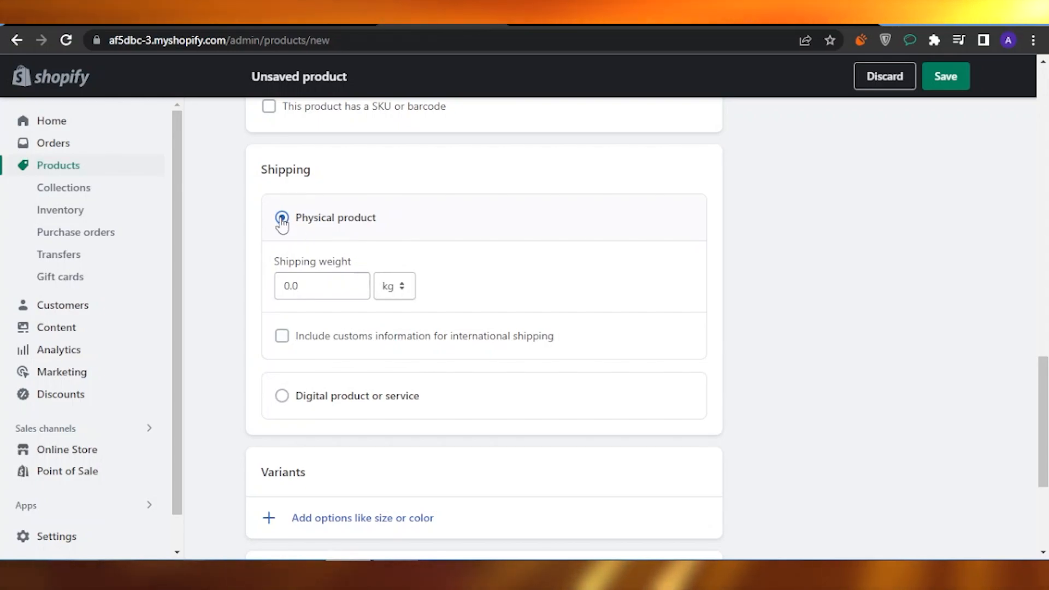
{"action": "left_click", "coordinate": [282, 397]}
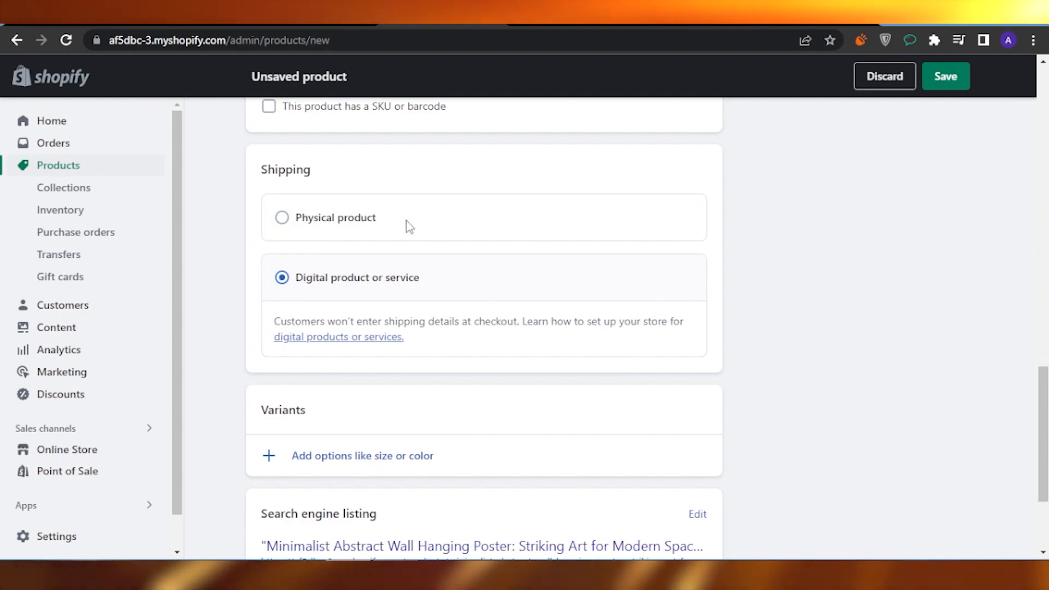
Add a variant option named Style with the option value "frame"
{"action": "scroll", "coordinate": [642, 345], "scroll_direction": "down", "scroll_amount": 1}
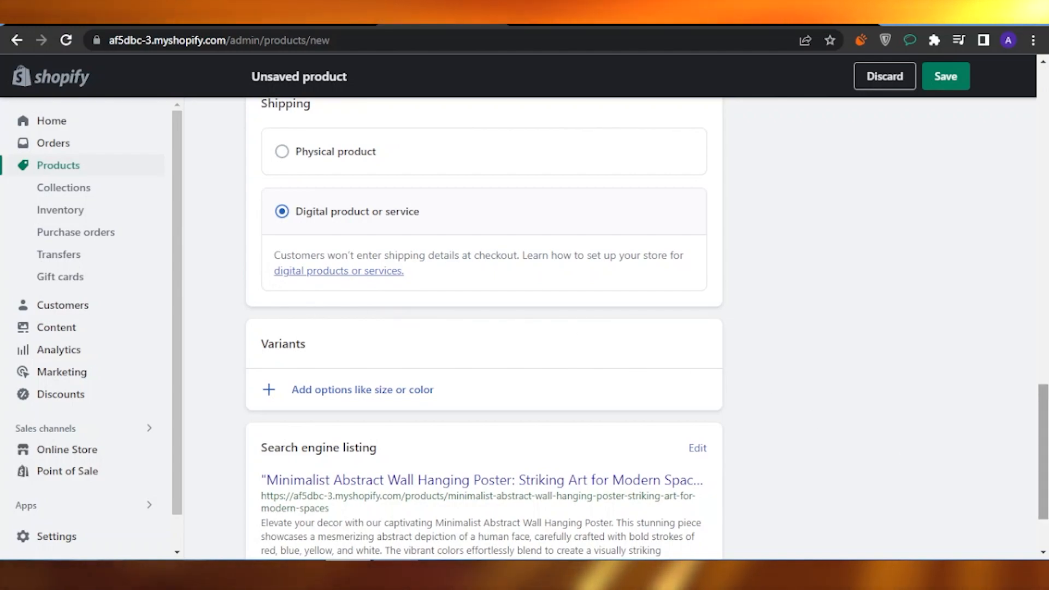
{"action": "scroll", "coordinate": [460, 339], "scroll_direction": "down", "scroll_amount": 2}
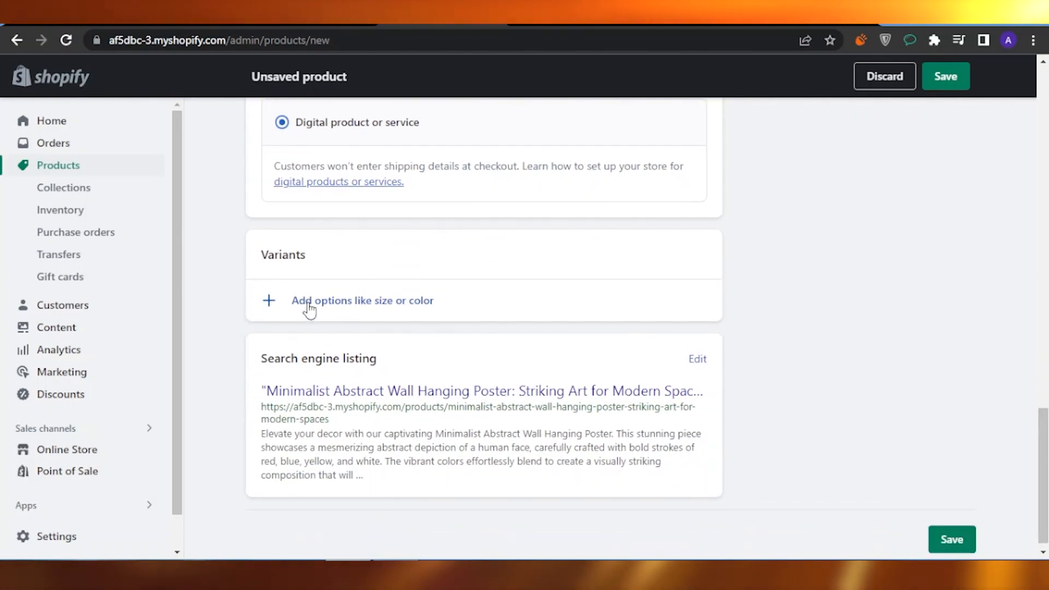
{"action": "left_click", "coordinate": [309, 301]}
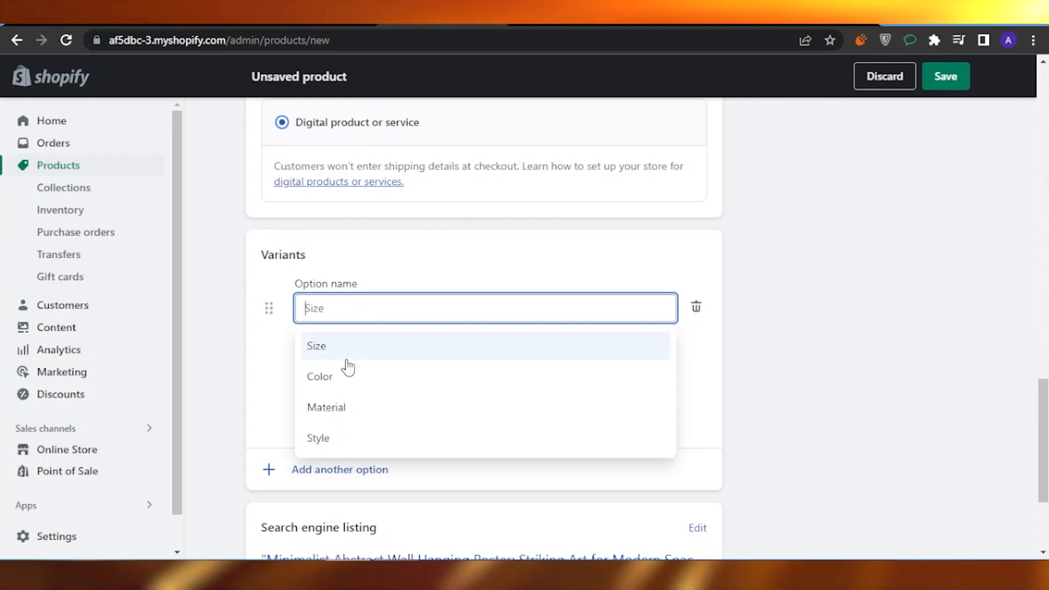
{"action": "left_click", "coordinate": [353, 437]}
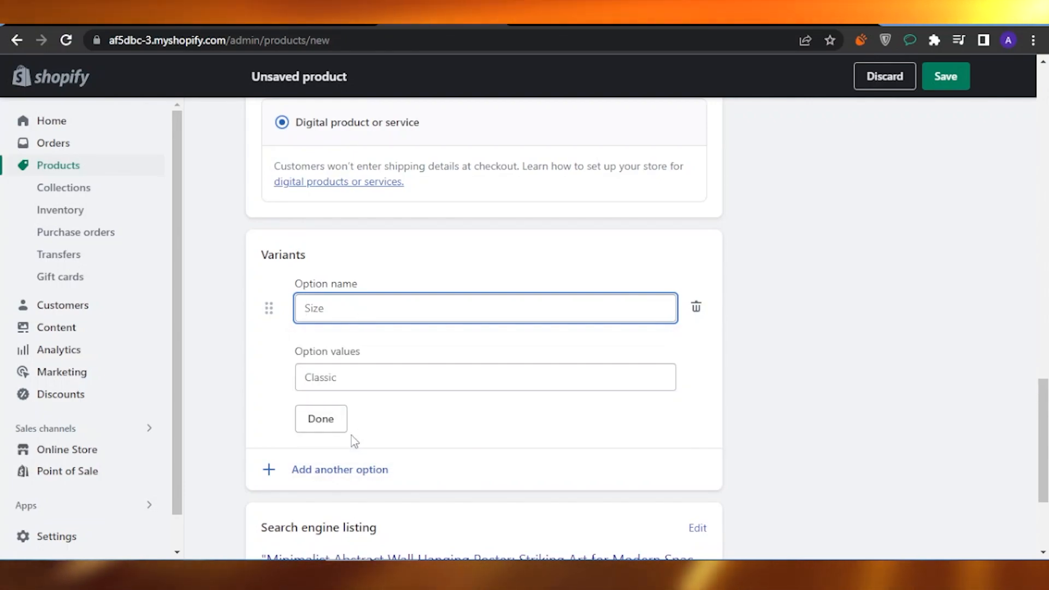
{"action": "left_click", "coordinate": [348, 377]}
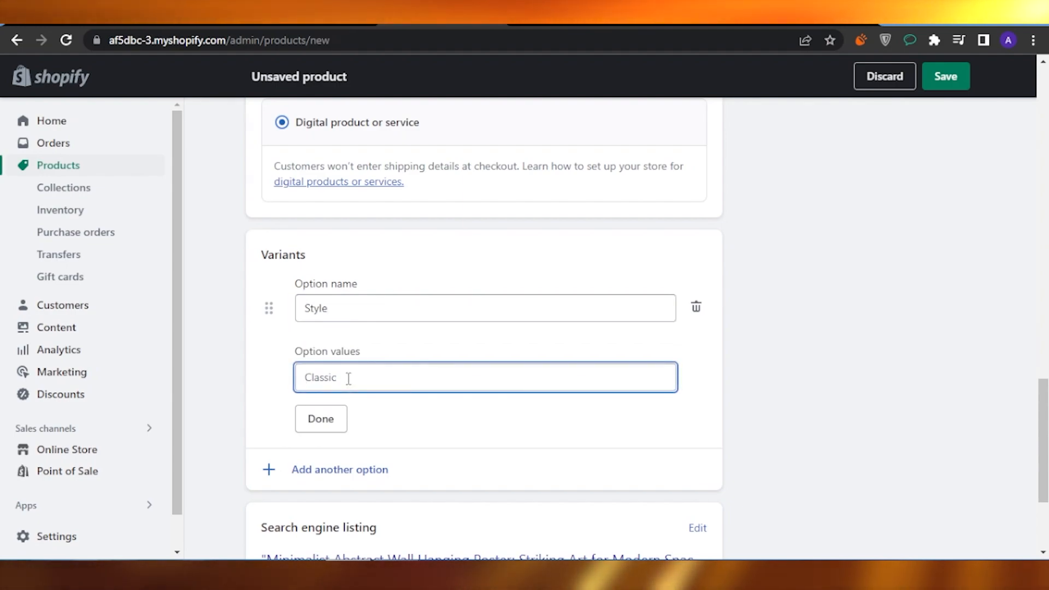
{"action": "type", "text": "frame"}
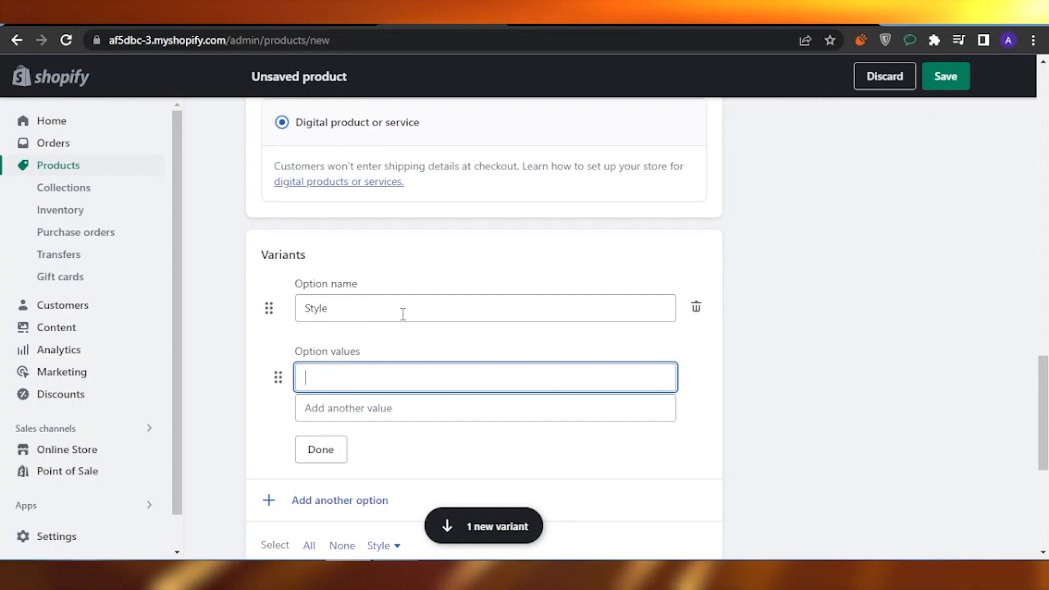
Change the variant option to Color, replace its option value with "black" and finish editing the option
{"action": "left_click", "coordinate": [427, 306]}
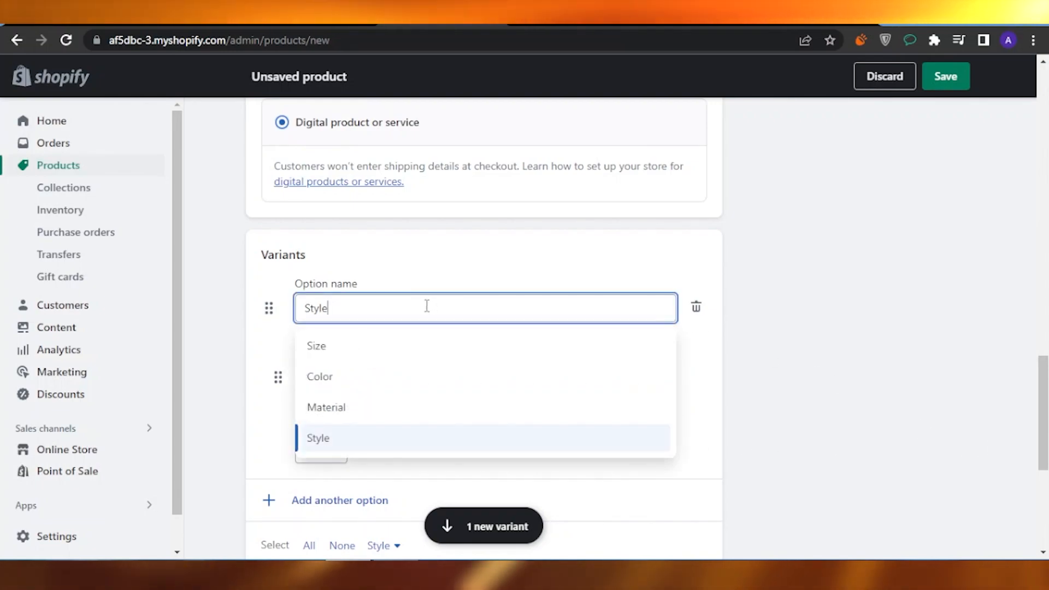
{"action": "left_click", "coordinate": [358, 376]}
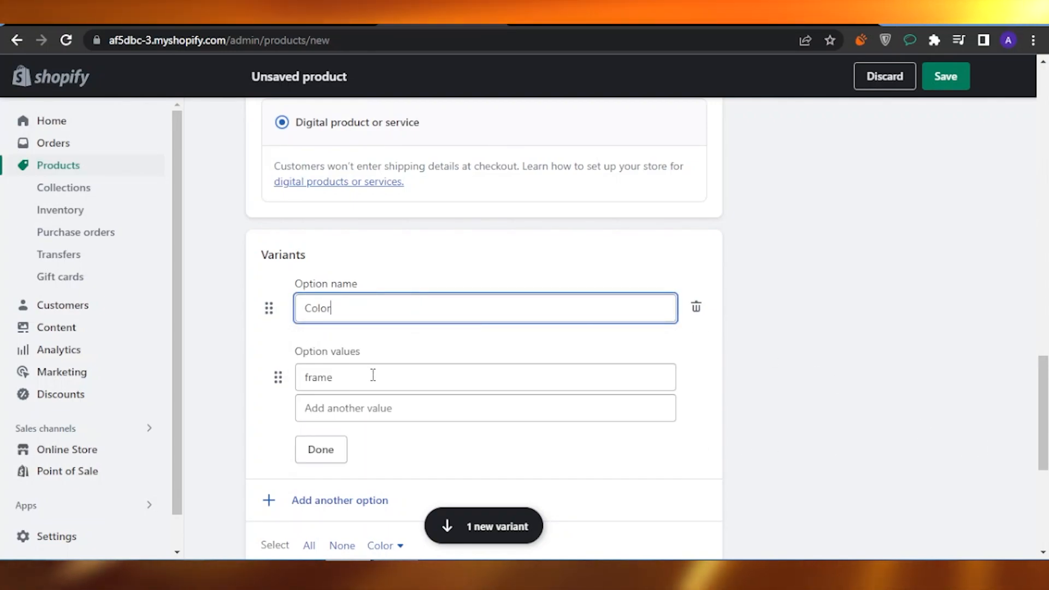
{"action": "left_click", "coordinate": [375, 374]}
{"action": "key", "text": "BackSpace"}
{"action": "key", "text": "BackSpace"}
{"action": "key", "text": "BackSpace"}
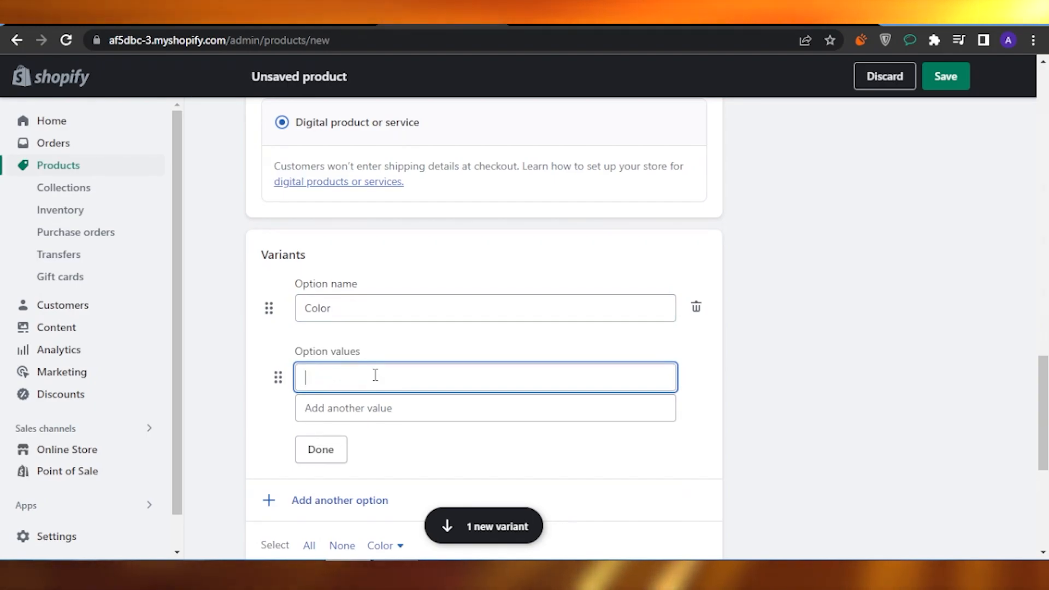
{"action": "type", "text": "f"}
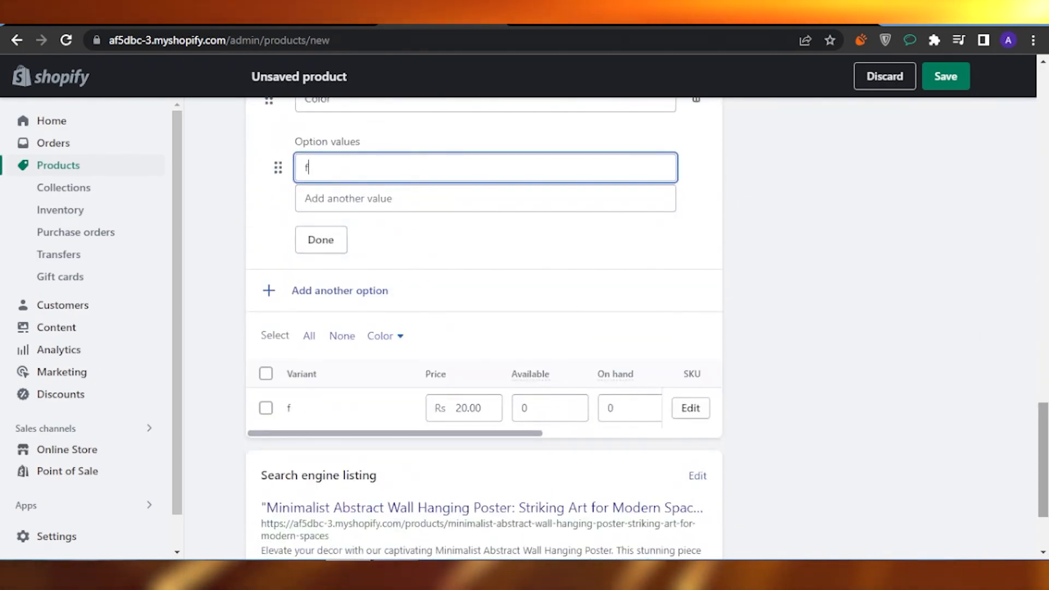
{"action": "scroll", "coordinate": [485, 328], "scroll_direction": "up", "scroll_amount": 1}
{"action": "key", "text": "BackSpace"}
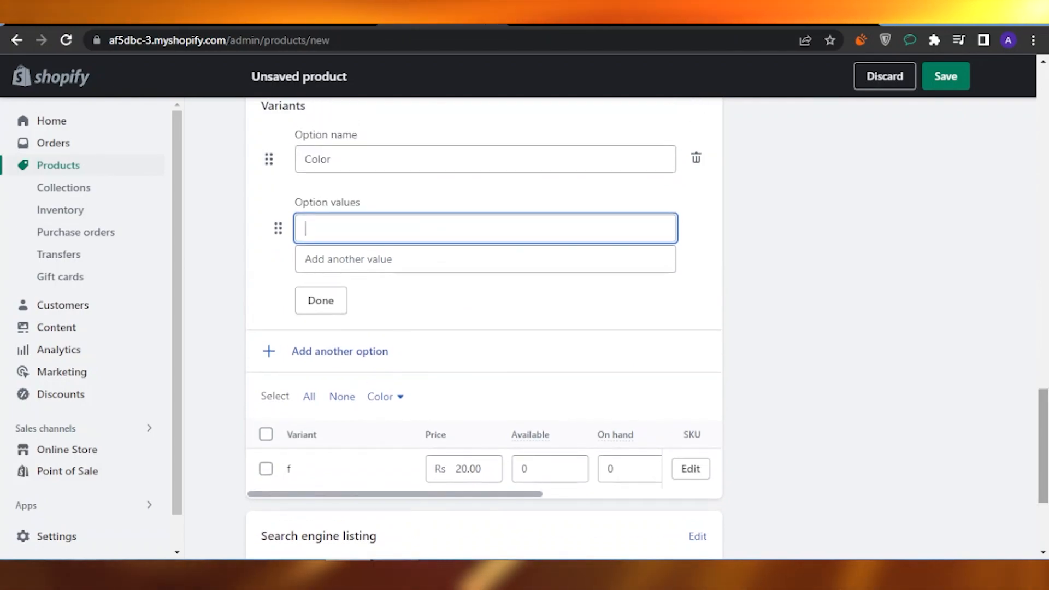
{"action": "type", "text": "black"}
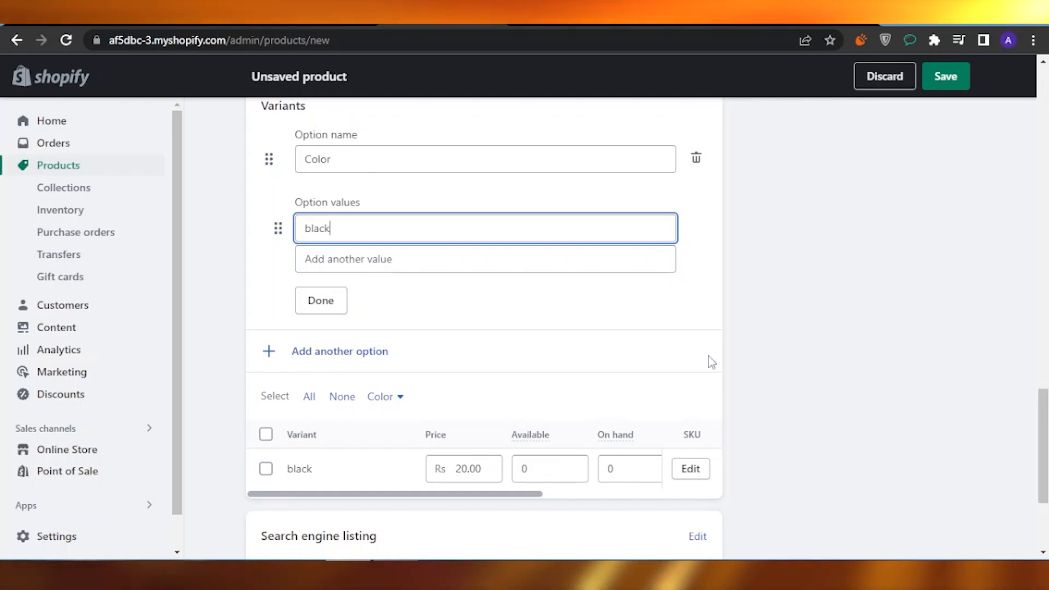
{"action": "left_click", "coordinate": [321, 301]}
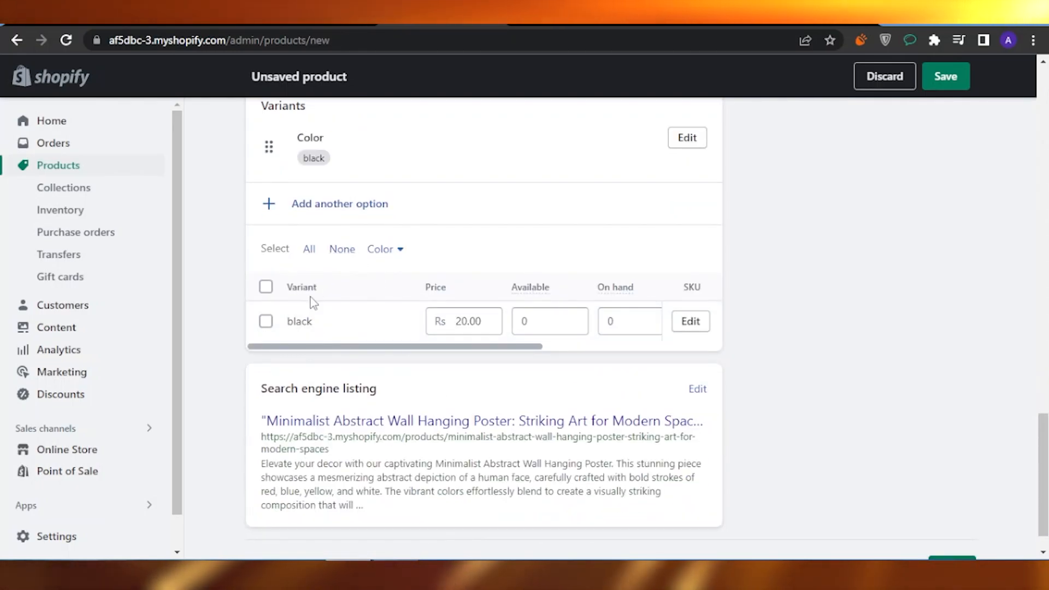
Set the available quantity of the black variant to 6
{"action": "left_click", "coordinate": [578, 316]}
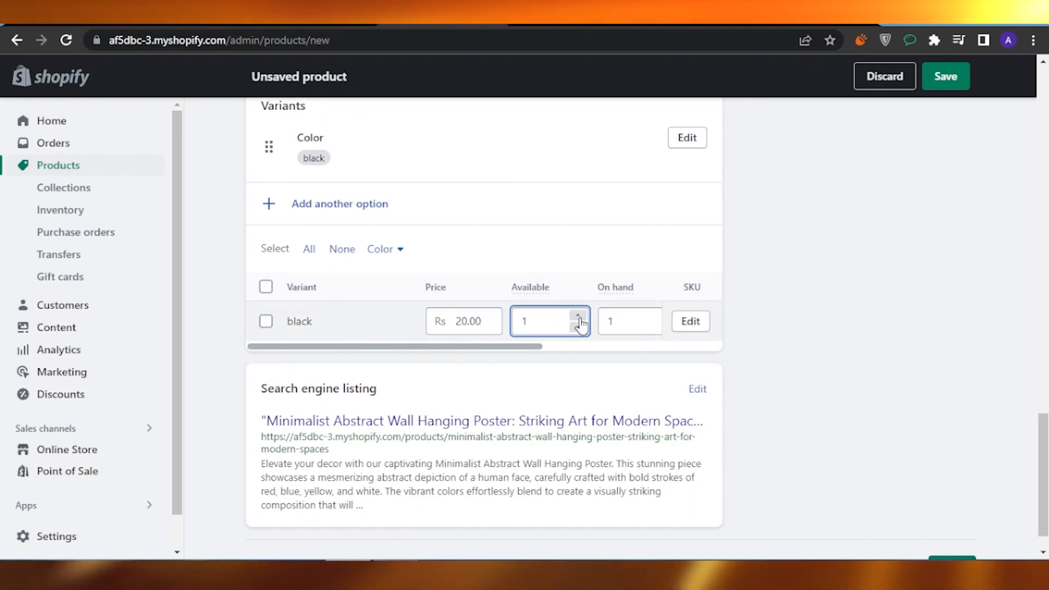
{"action": "left_click", "coordinate": [578, 316]}
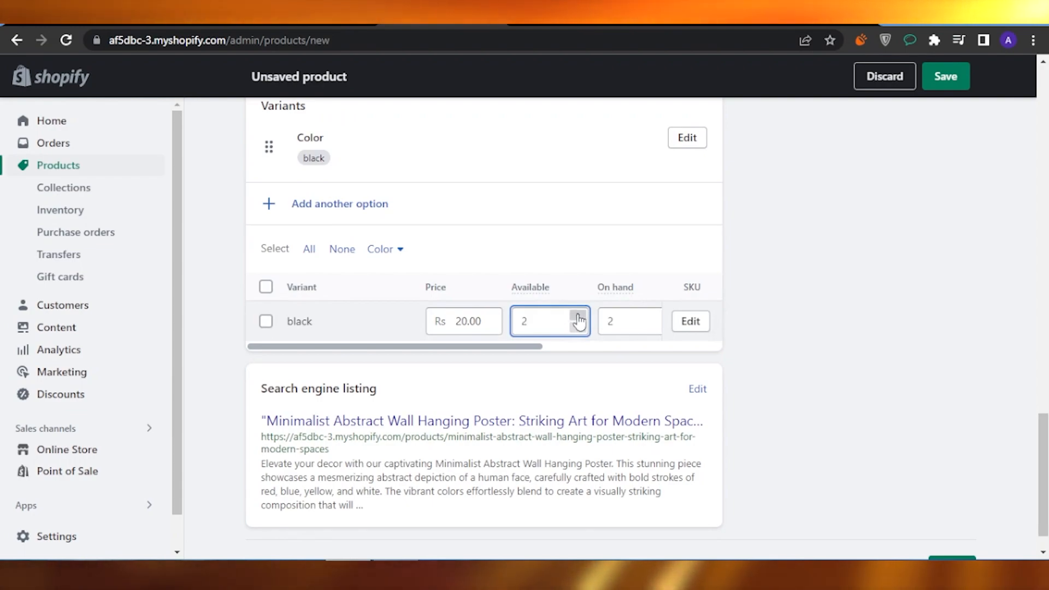
{"action": "left_click", "coordinate": [578, 317]}
{"action": "left_click", "coordinate": [578, 317]}
Set the product category to Artwork and the product type to "poster"
{"action": "left_click_drag", "start_coordinate": [1043, 462], "coordinate": [1043, 472]}
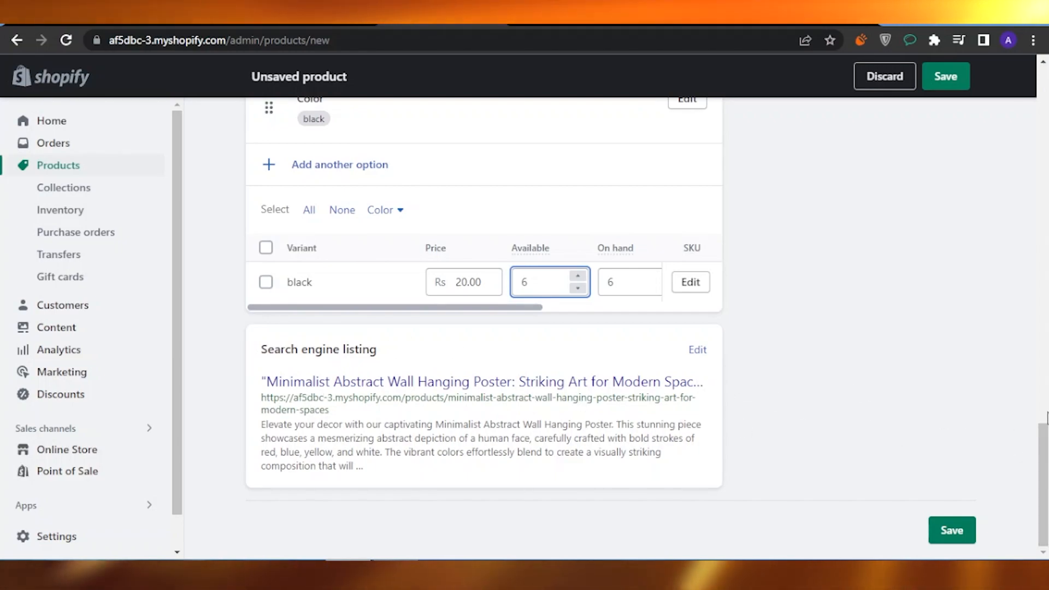
{"action": "scroll", "coordinate": [1027, 422], "scroll_direction": "up", "scroll_amount": 10}
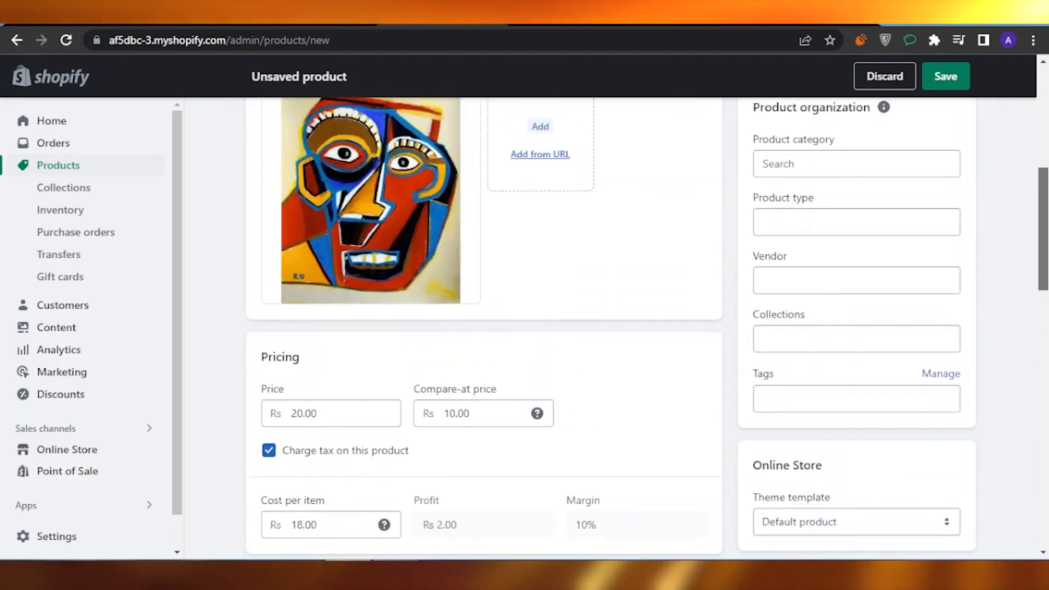
{"action": "scroll", "coordinate": [1030, 179], "scroll_direction": "up", "scroll_amount": 4}
{"action": "scroll", "coordinate": [1030, 179], "scroll_direction": "down", "scroll_amount": 2}
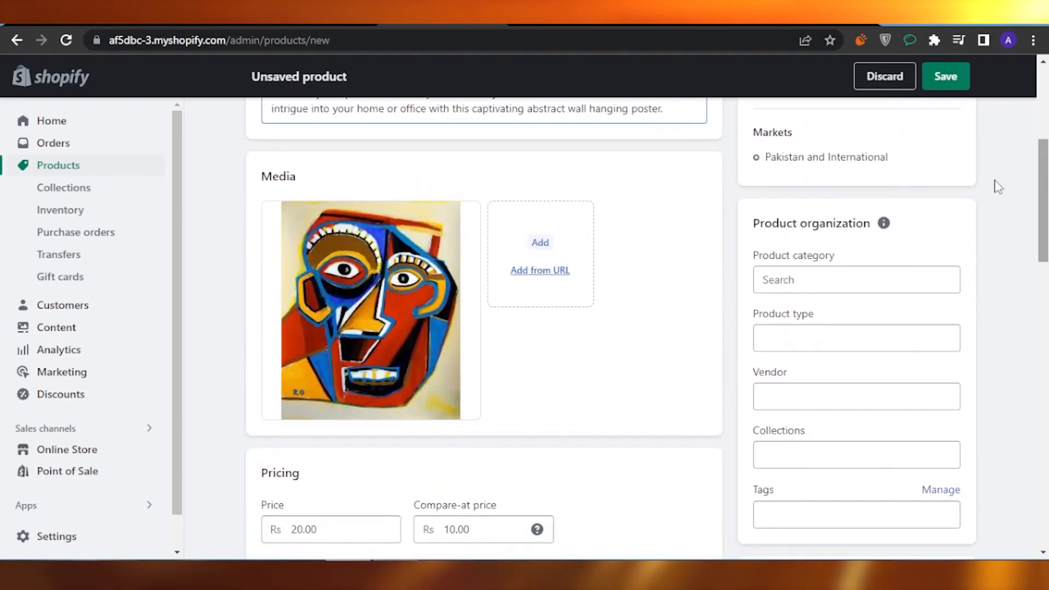
{"action": "left_click", "coordinate": [827, 289]}
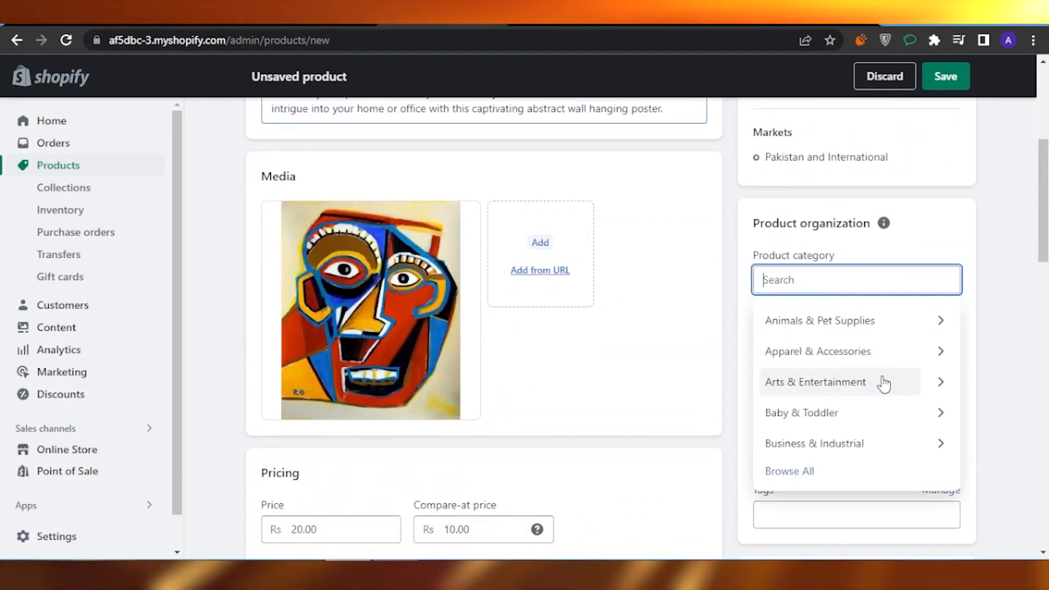
{"action": "type", "text": "art"}
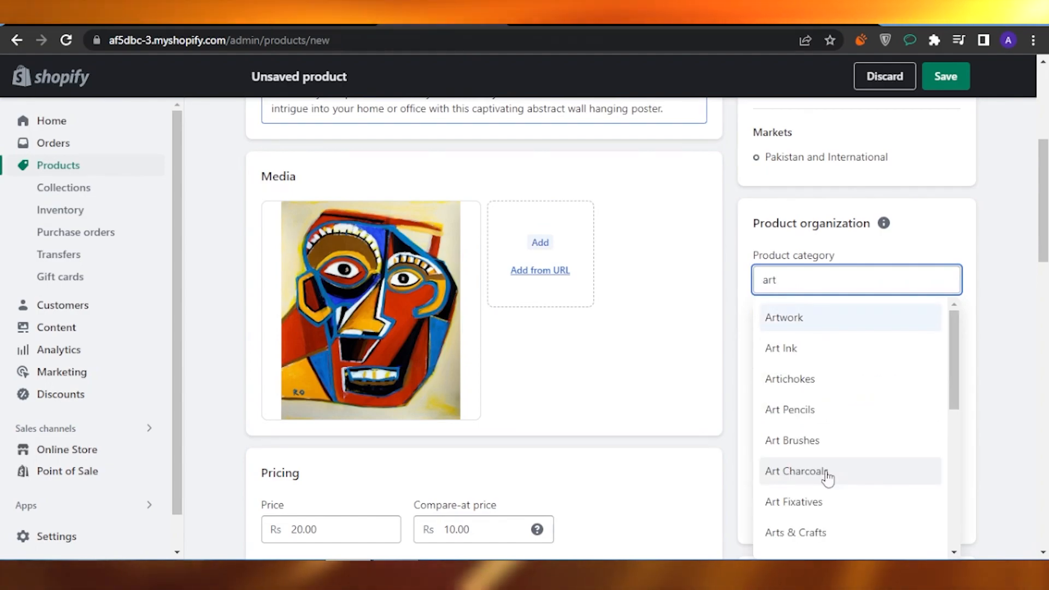
{"action": "left_click", "coordinate": [802, 324]}
{"action": "left_click", "coordinate": [802, 350]}
{"action": "type", "text": "pos"}
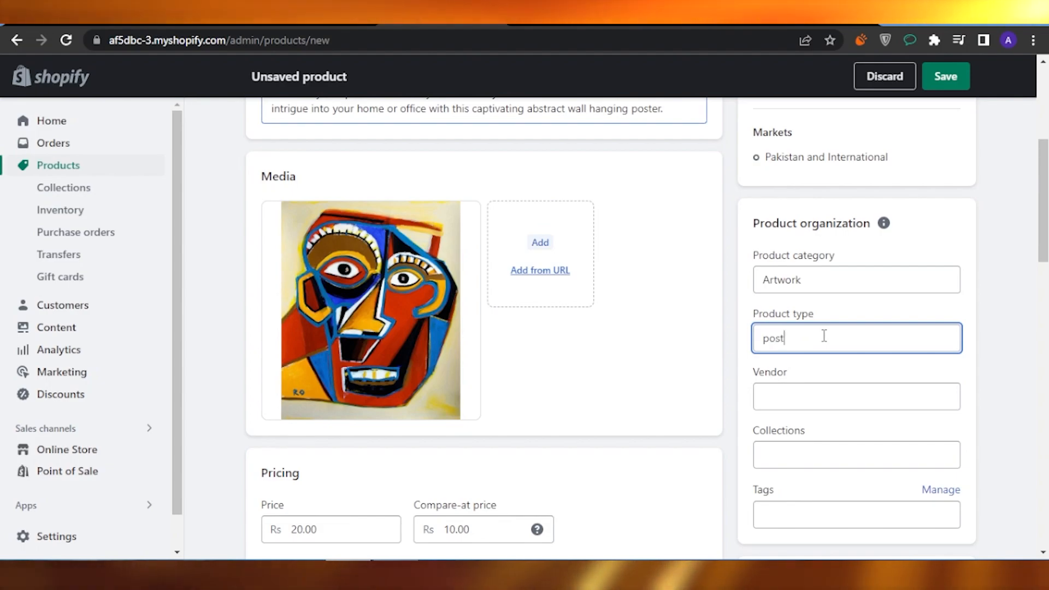
{"action": "type", "text": "t"}
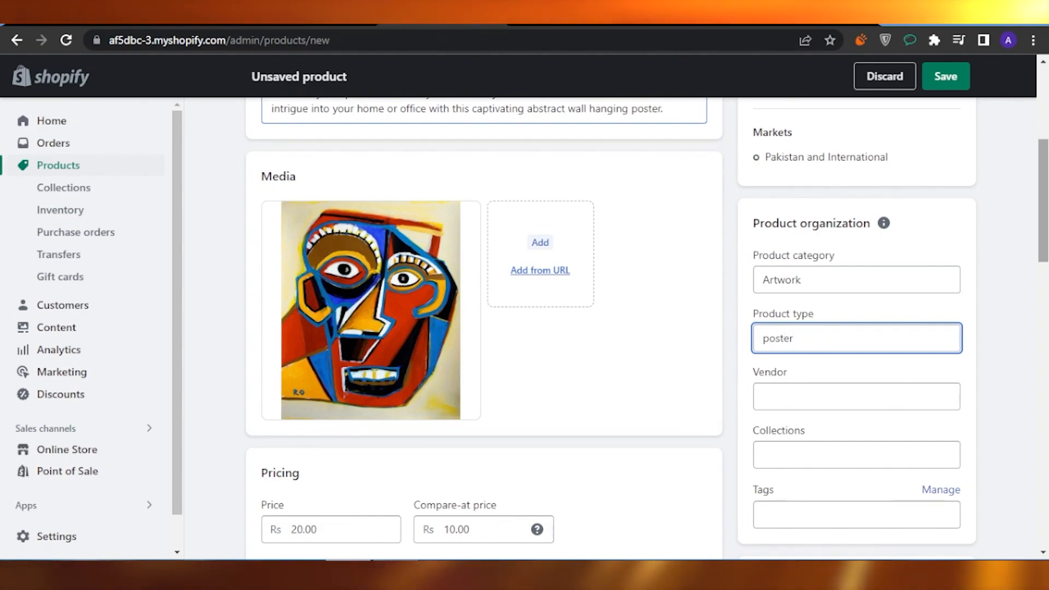
Set the product's status to Draft and save the product
{"action": "scroll", "coordinate": [483, 328], "scroll_direction": "down", "scroll_amount": 5}
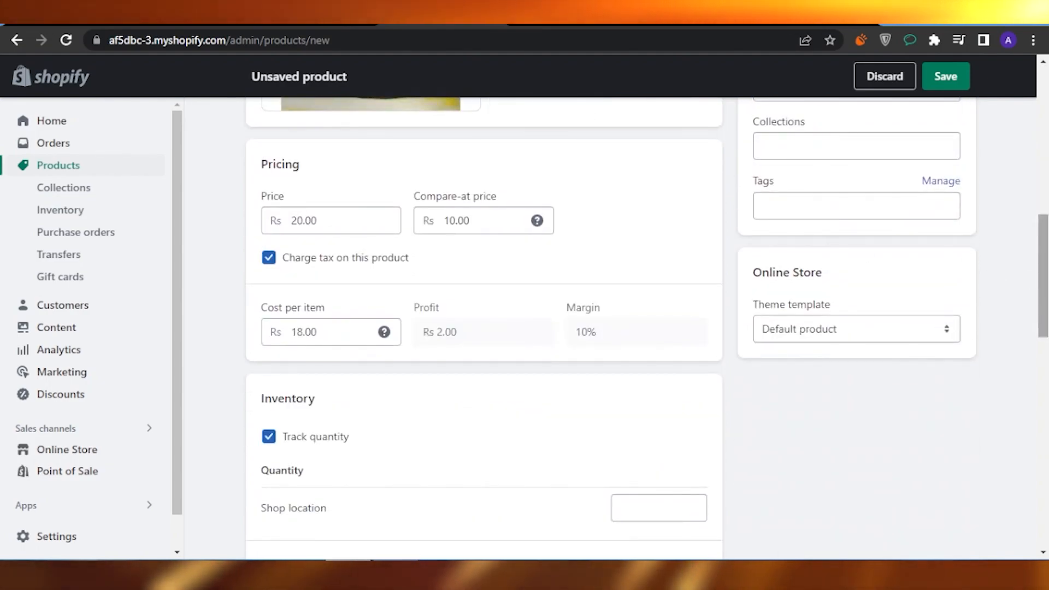
{"action": "scroll", "coordinate": [827, 212], "scroll_direction": "up", "scroll_amount": 10}
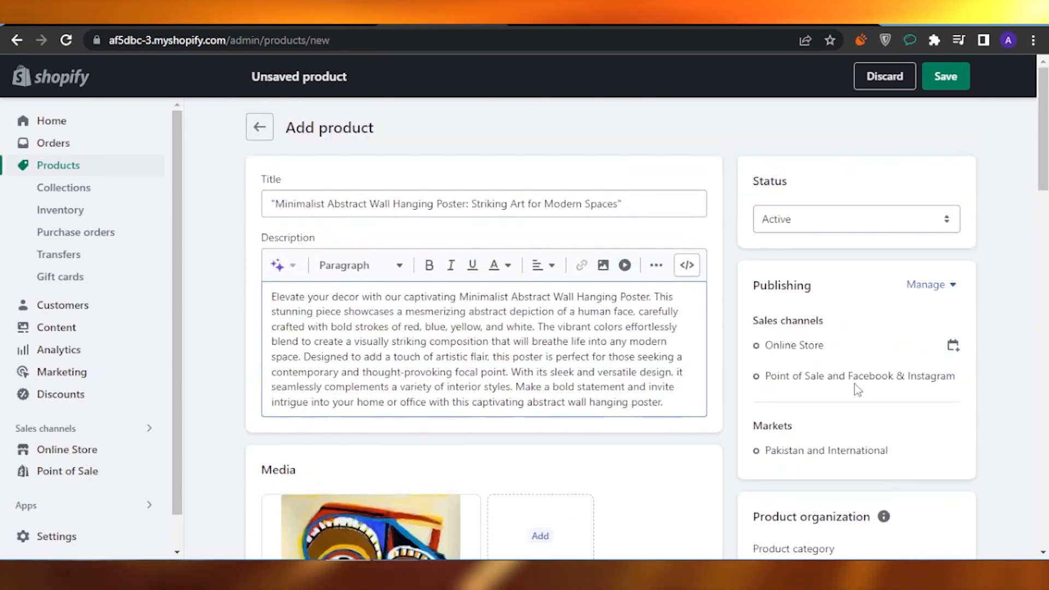
{"action": "left_click", "coordinate": [881, 219]}
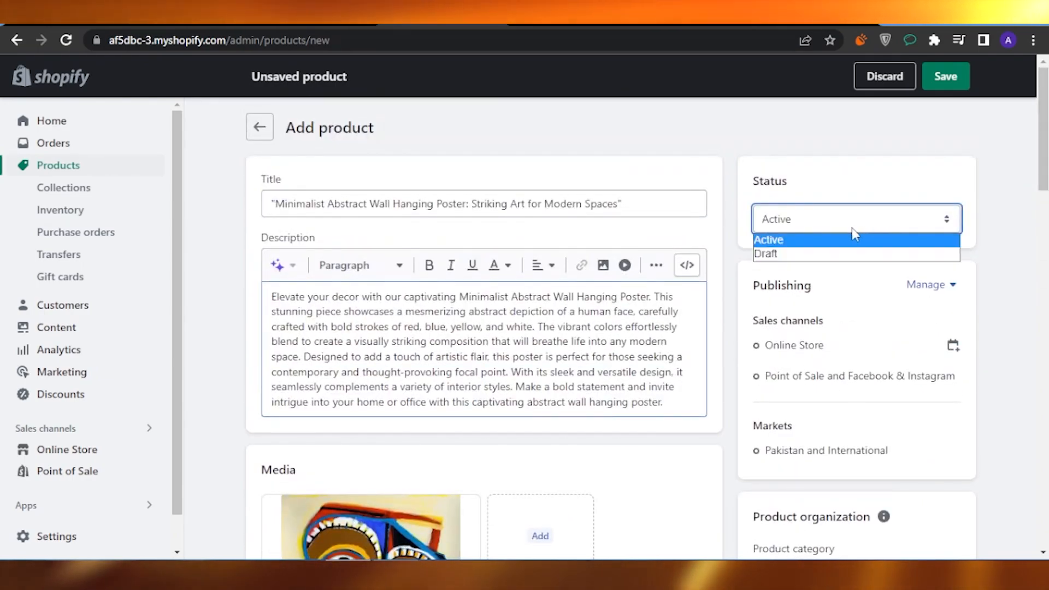
{"action": "left_click", "coordinate": [813, 254]}
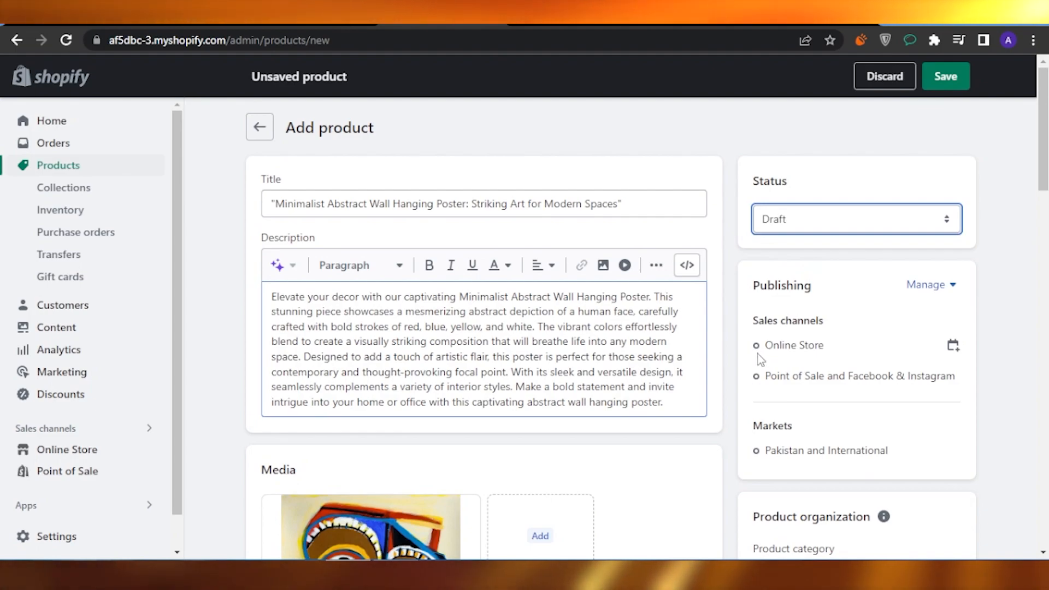
{"action": "left_click", "coordinate": [946, 80]}
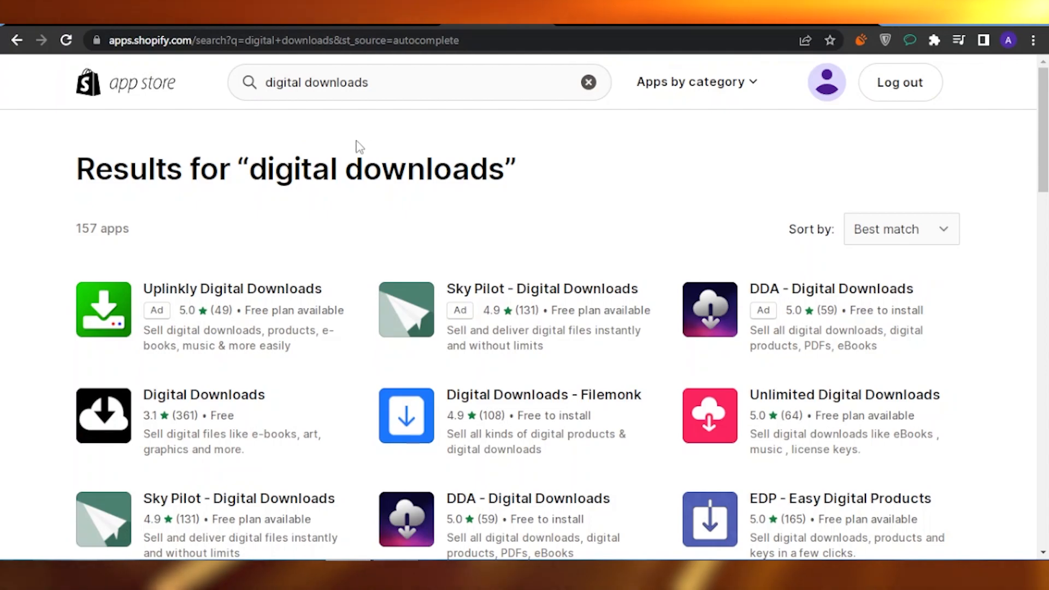
Install the free Digital Downloads app by Shopify from the app store search results
{"action": "left_click", "coordinate": [198, 404]}
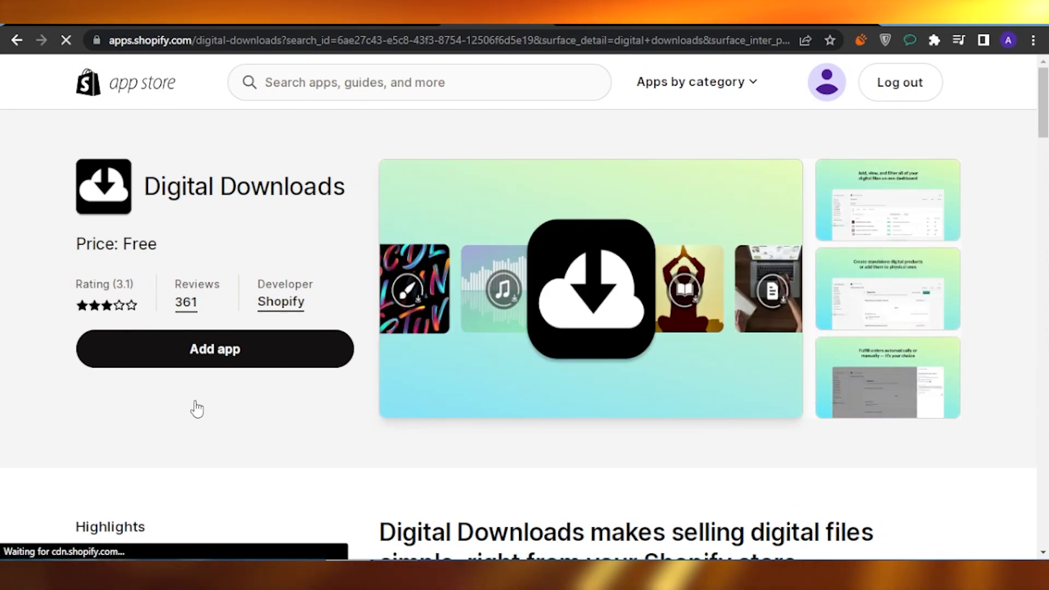
{"action": "left_click", "coordinate": [227, 361]}
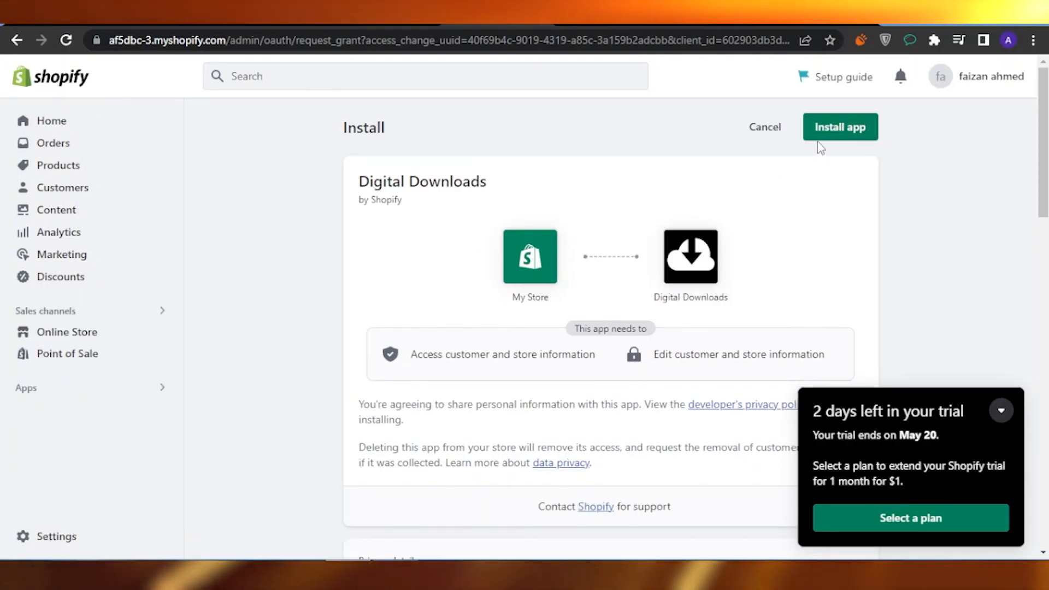
{"action": "left_click", "coordinate": [825, 137]}
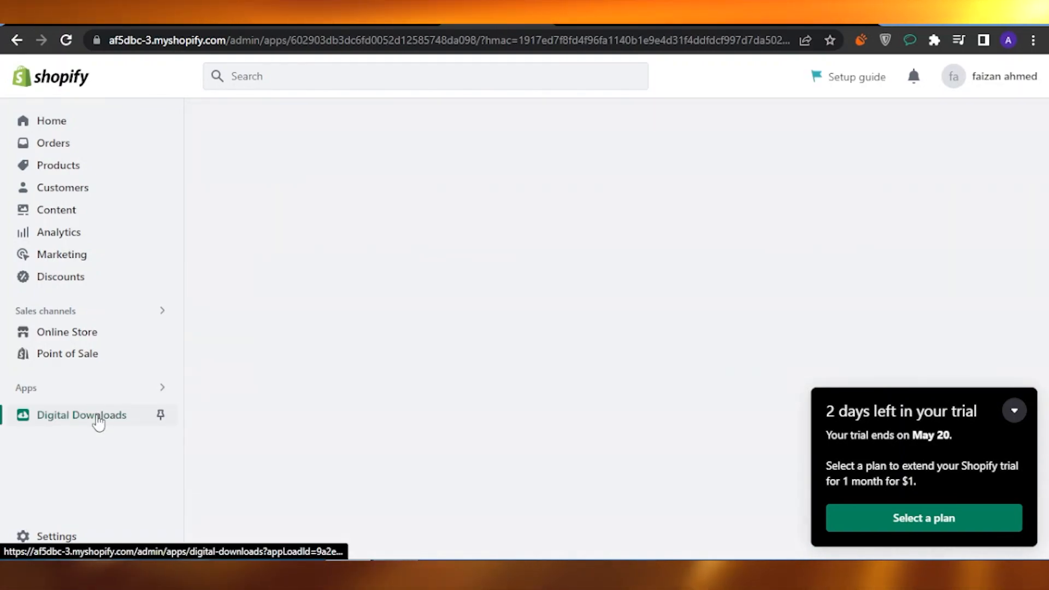
Open the saved Minimalist Abstract Wall Hanging Poster product and review its details from title to search engine listing
{"action": "left_click", "coordinate": [59, 167]}
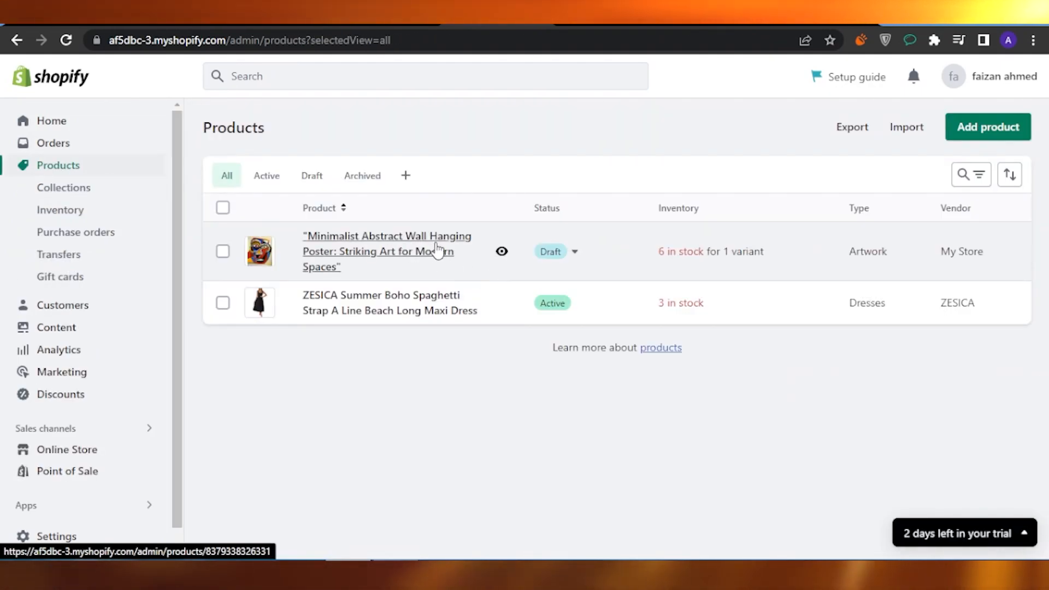
{"action": "left_click", "coordinate": [437, 250]}
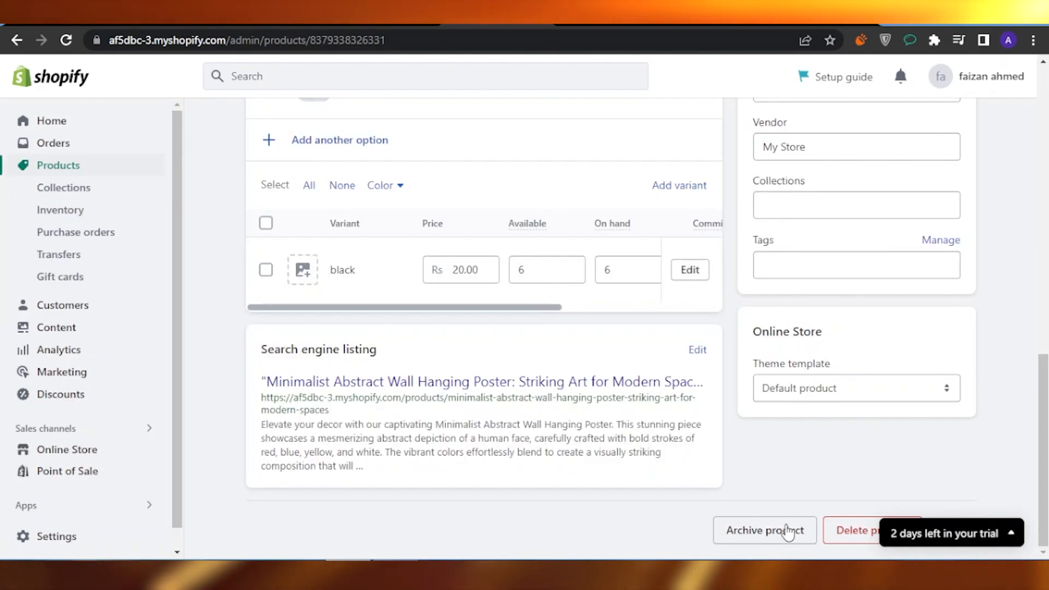
{"action": "scroll", "coordinate": [816, 536], "scroll_direction": "up", "scroll_amount": 15}
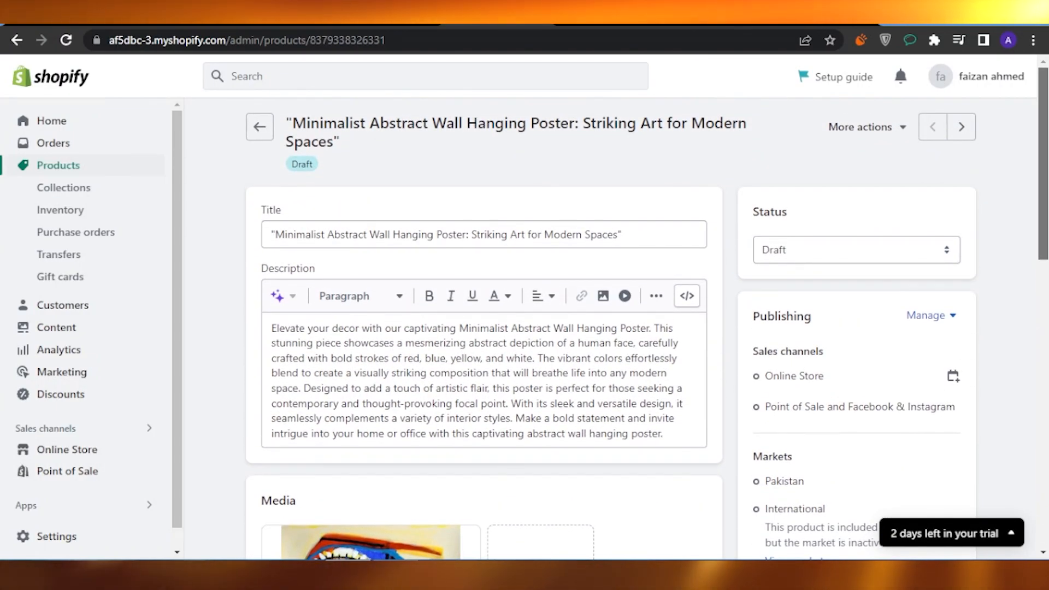
{"action": "scroll", "coordinate": [525, 328], "scroll_direction": "down", "scroll_amount": 8}
{"action": "scroll", "coordinate": [484, 328], "scroll_direction": "down", "scroll_amount": 5}
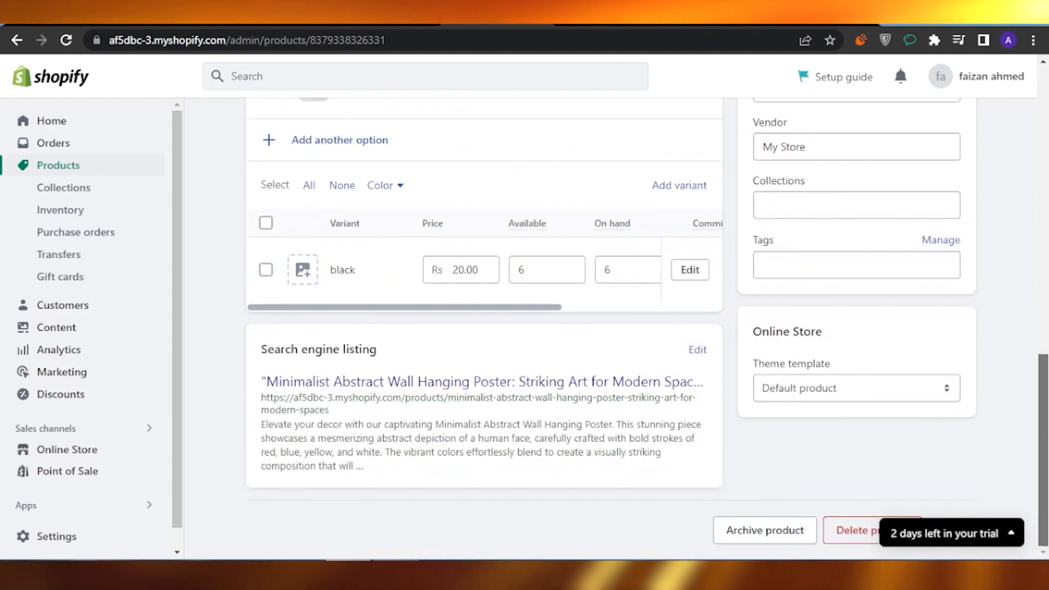
{"action": "scroll", "coordinate": [485, 327], "scroll_direction": "up", "scroll_amount": 6}
{"action": "scroll", "coordinate": [484, 328], "scroll_direction": "up", "scroll_amount": 6}
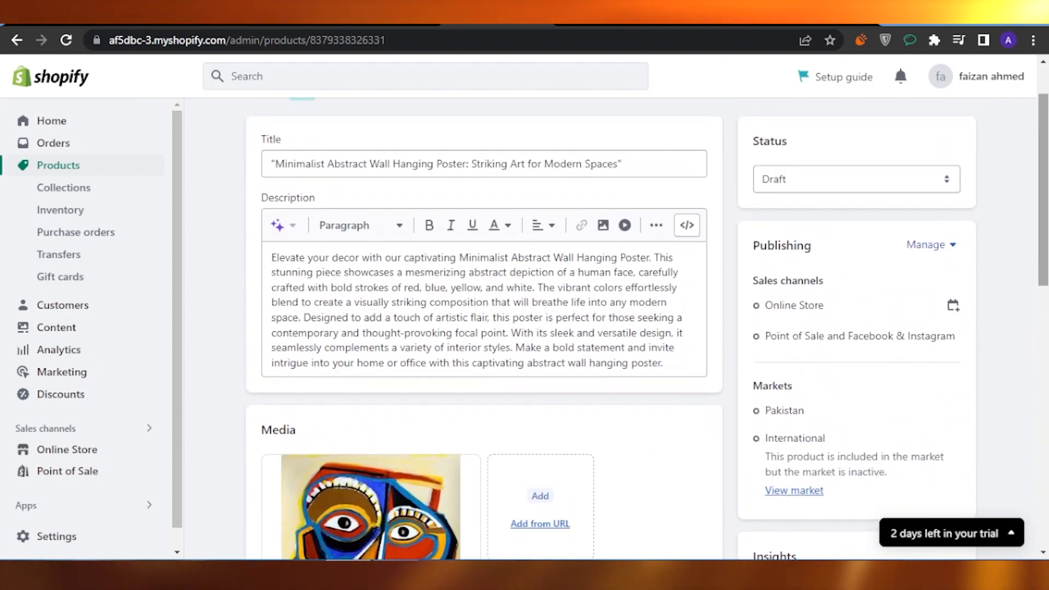
{"action": "scroll", "coordinate": [484, 328], "scroll_direction": "up", "scroll_amount": 2}
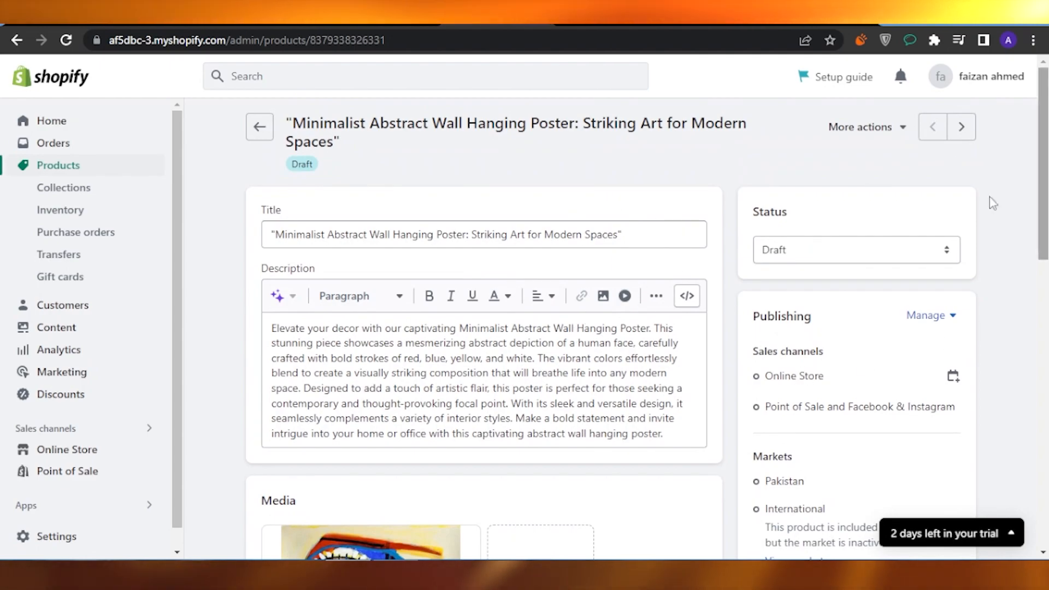
Switch to the installed Digital Downloads app and open the Minimalist Abstract Wall Hanging Poster product there
{"action": "scroll", "coordinate": [103, 496], "scroll_direction": "down", "scroll_amount": 1}
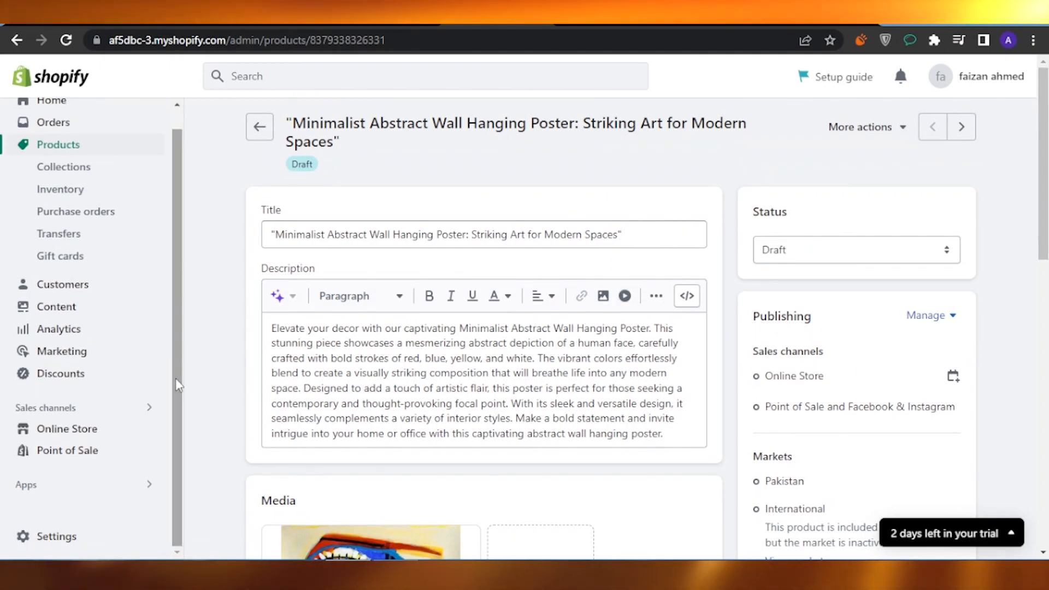
{"action": "left_click", "coordinate": [102, 491]}
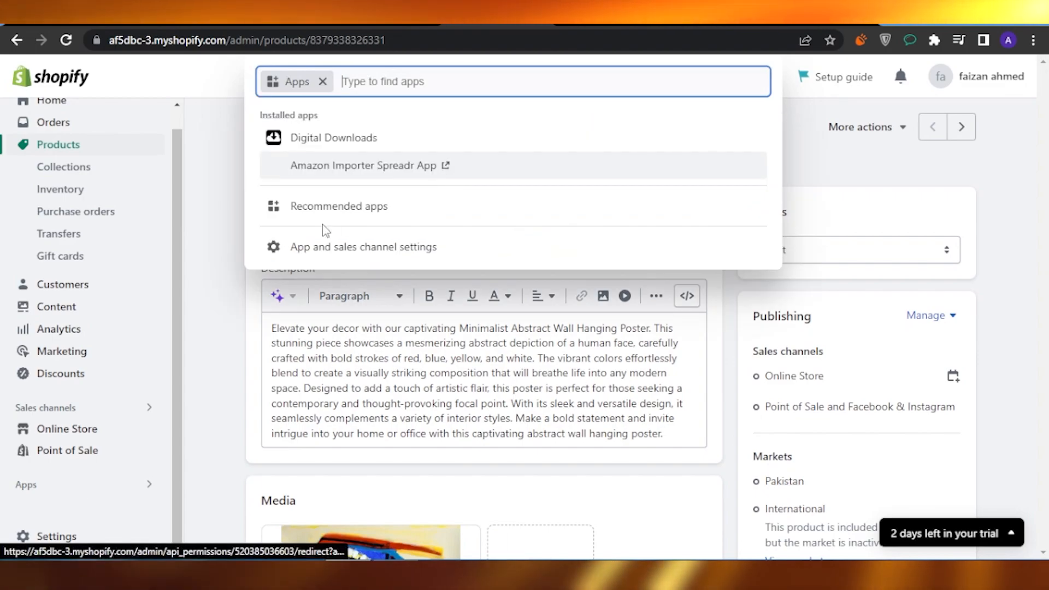
{"action": "left_click", "coordinate": [356, 146]}
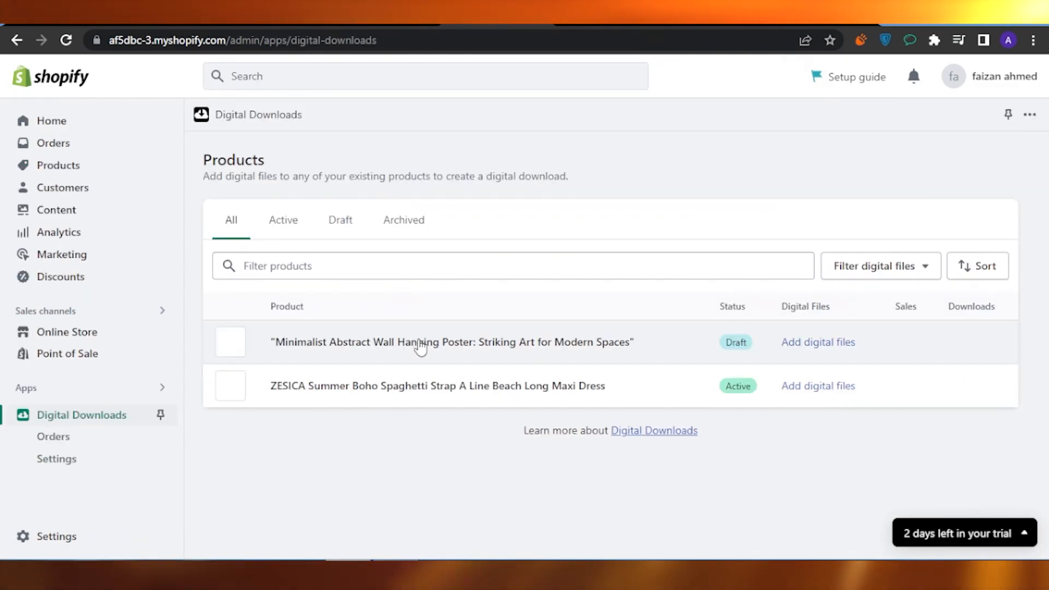
{"action": "left_click", "coordinate": [430, 354]}
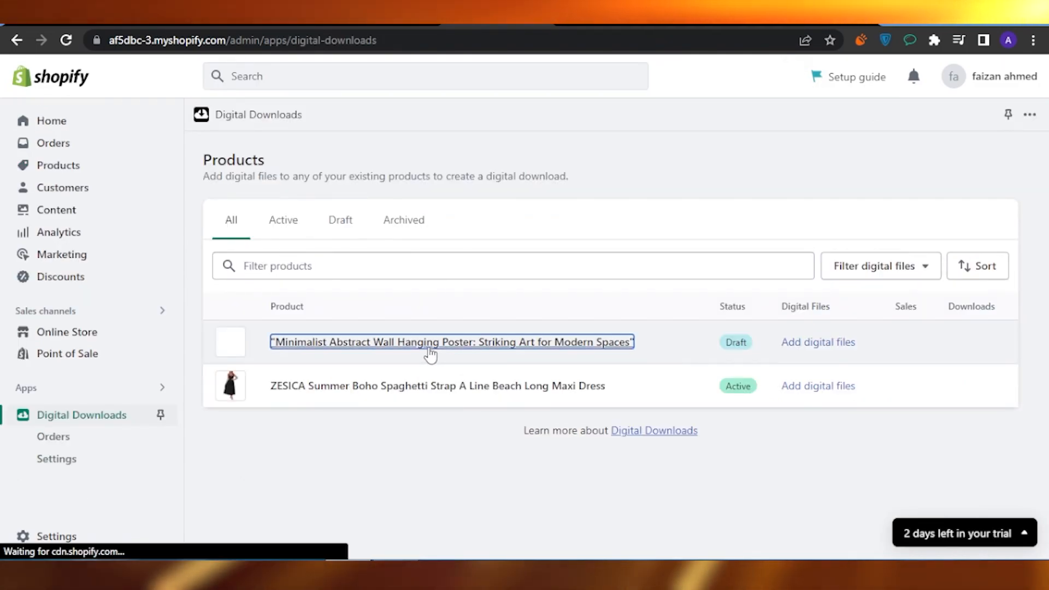